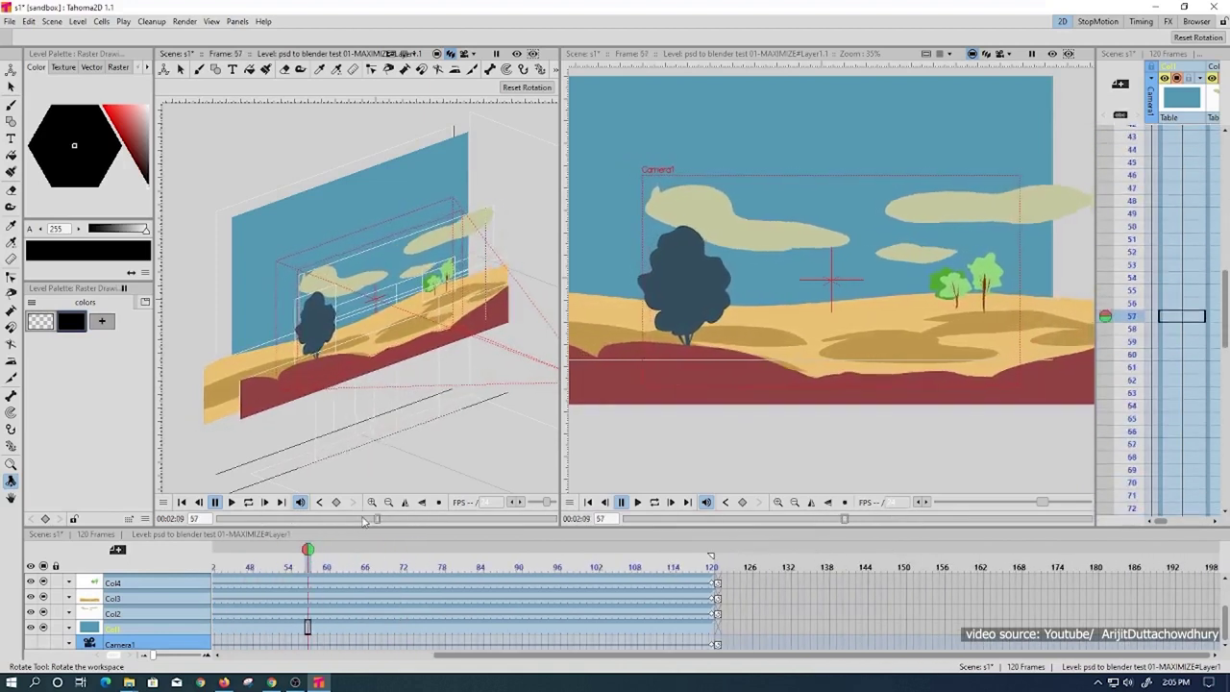
Step: Open Tahoma2D's Render menu for the landscape scene
left_click(184, 21)
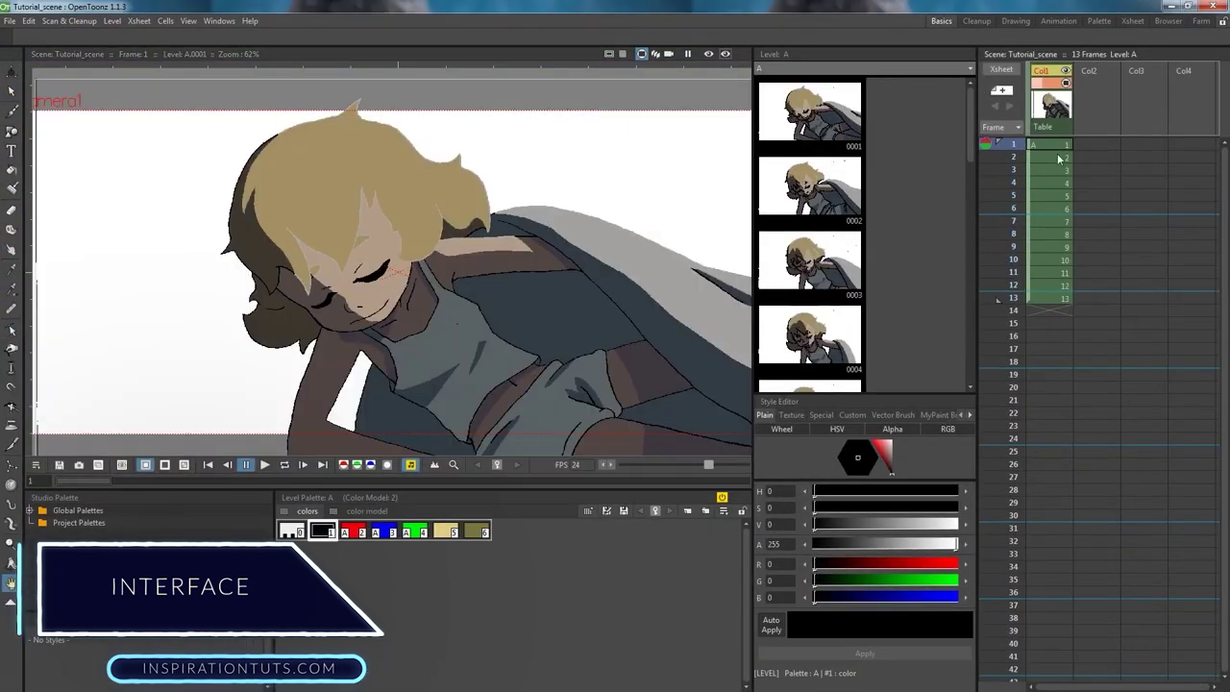
Step: Retime the character cells to 2's, then frames 7-16 to 3's, extending the column to 58 frames
right_click(1066, 146)
mouse_move(1149, 207)
left_click(933, 213)
right_click(1066, 320)
left_click_drag(1047, 219, 1062, 533)
mouse_move(1133, 389)
left_click(934, 417)
scroll(1123, 461, "down", 3)
left_click(1068, 295)
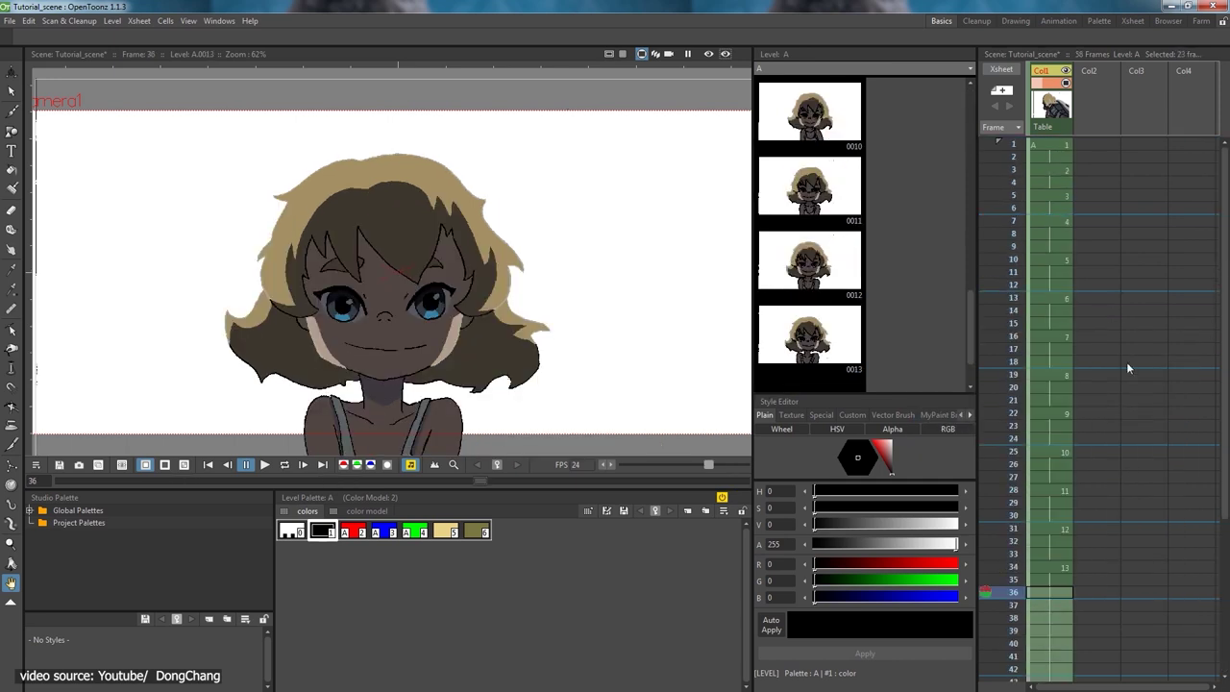
scroll(1123, 165, "up", 10)
Step: Load level 12f_fg from the File Browser into the second column
left_click(219, 20)
left_click(259, 96)
left_click_drag(893, 481, 1057, 659)
left_click_drag(673, 577, 1090, 144)
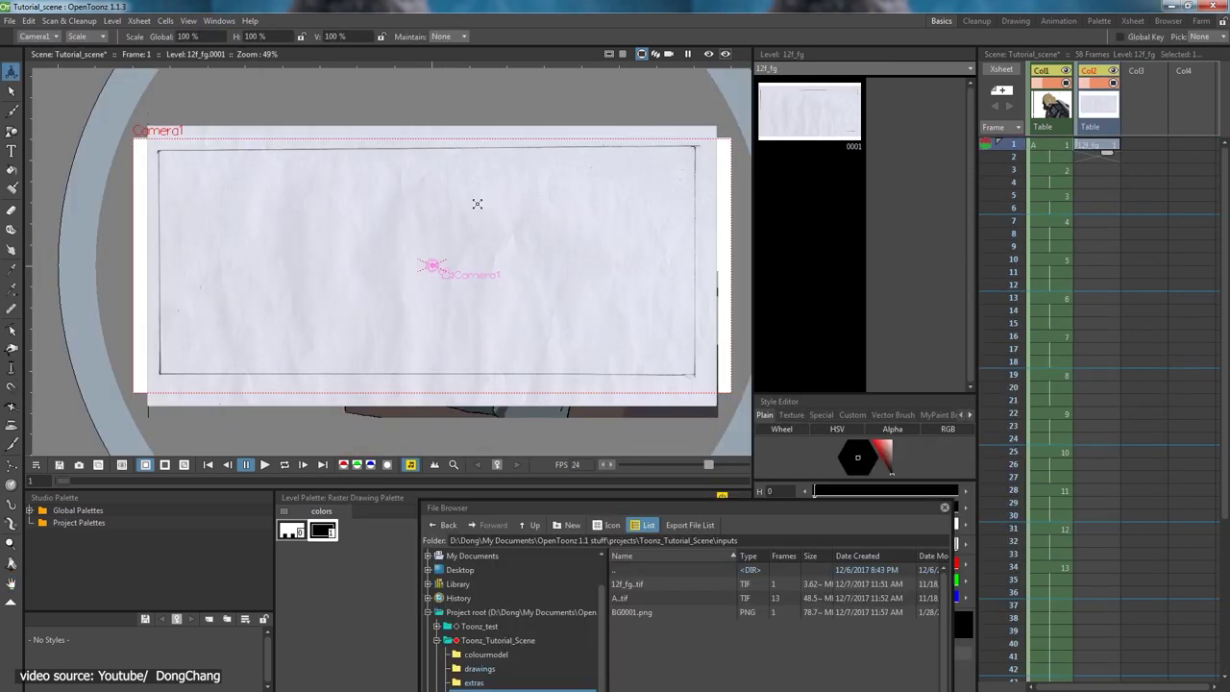
left_click(86, 36)
left_click(85, 34)
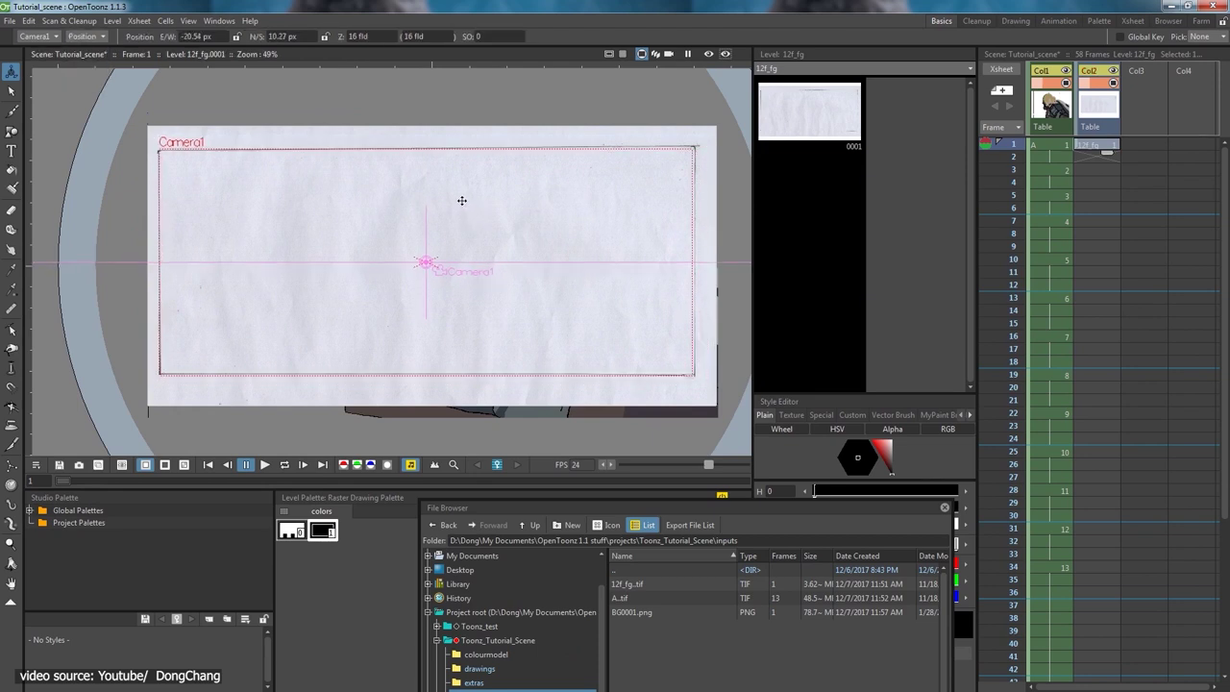
left_click(76, 67)
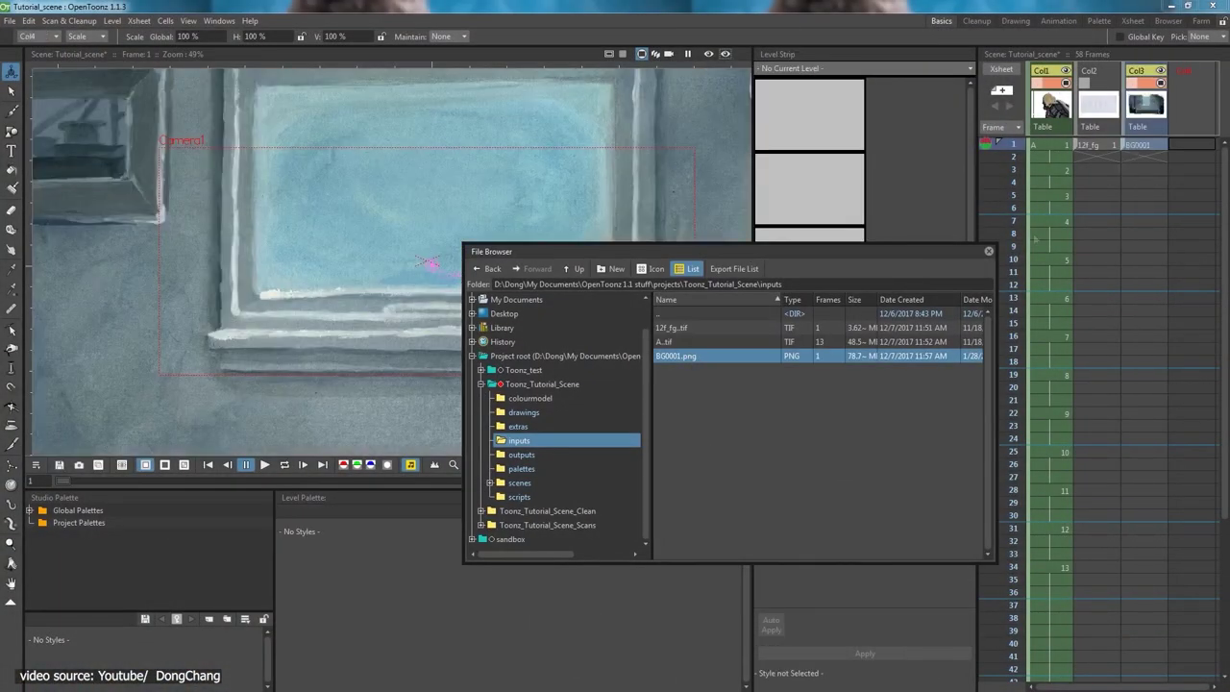
left_click(988, 251)
Step: Load BG0001.png, move the background to the first column and extend it through frame 57
left_click(1127, 126)
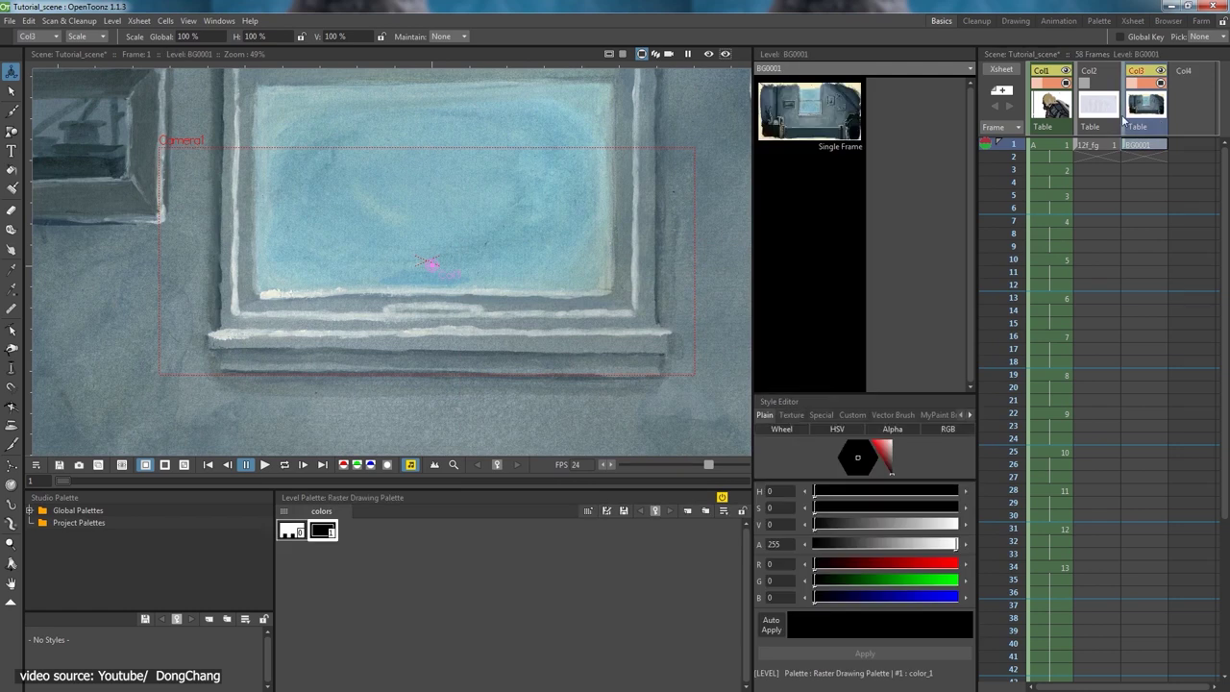
mouse_move(1124, 115)
left_mouse_down()
mouse_move(1034, 115)
mouse_move(1061, 663)
mouse_move(1060, 556)
left_mouse_up()
left_click(1147, 351)
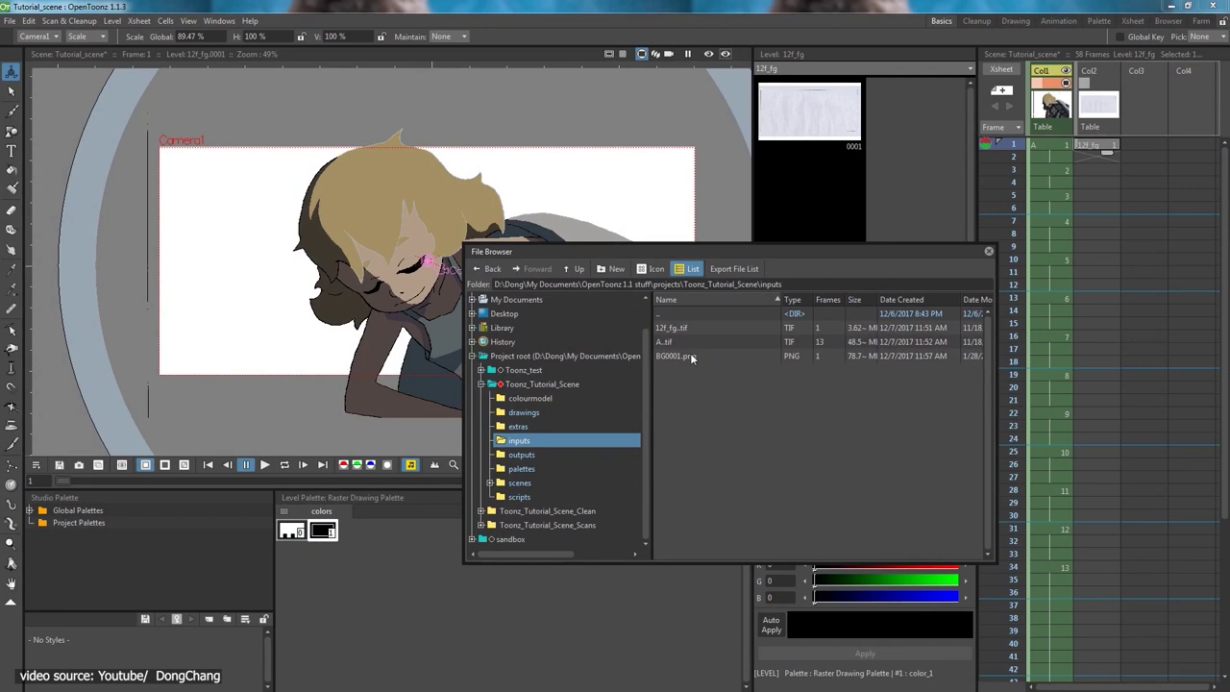
mouse_move(689, 352)
left_mouse_down()
mouse_move(1100, 243)
mouse_move(1134, 149)
mouse_move(1034, 115)
left_mouse_up()
left_click(990, 252)
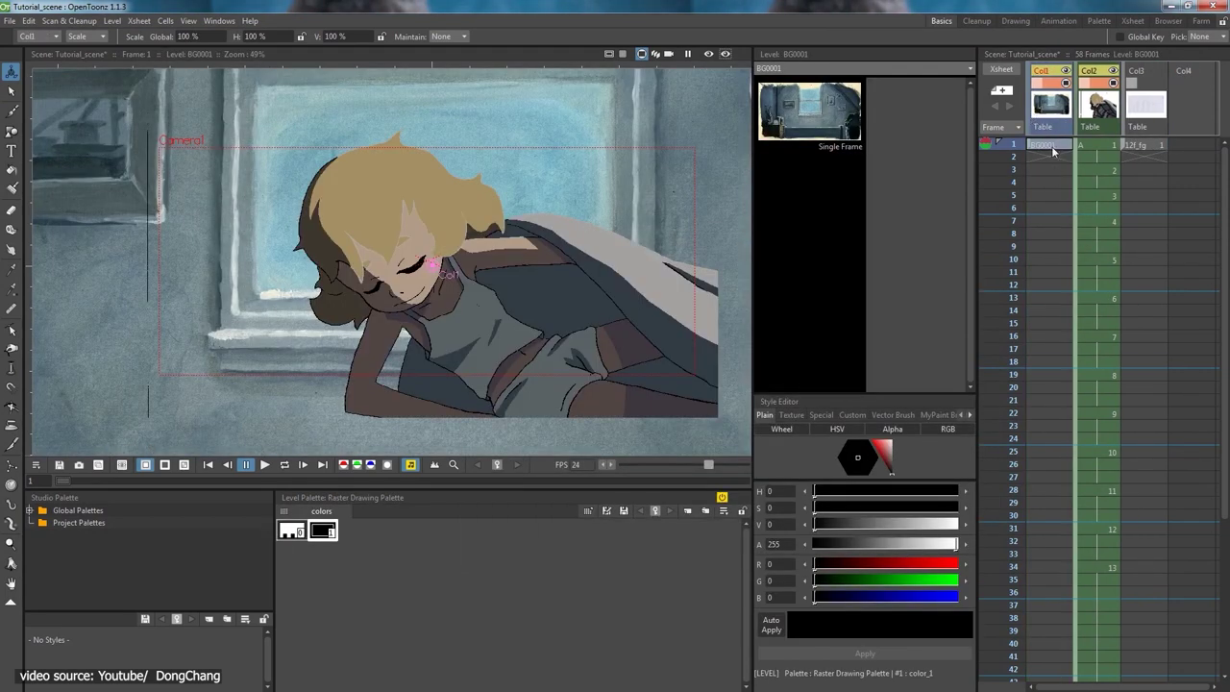
scroll(1057, 384, "down", 5)
left_click(1057, 535, "shift")
scroll(1137, 485, "up", 5)
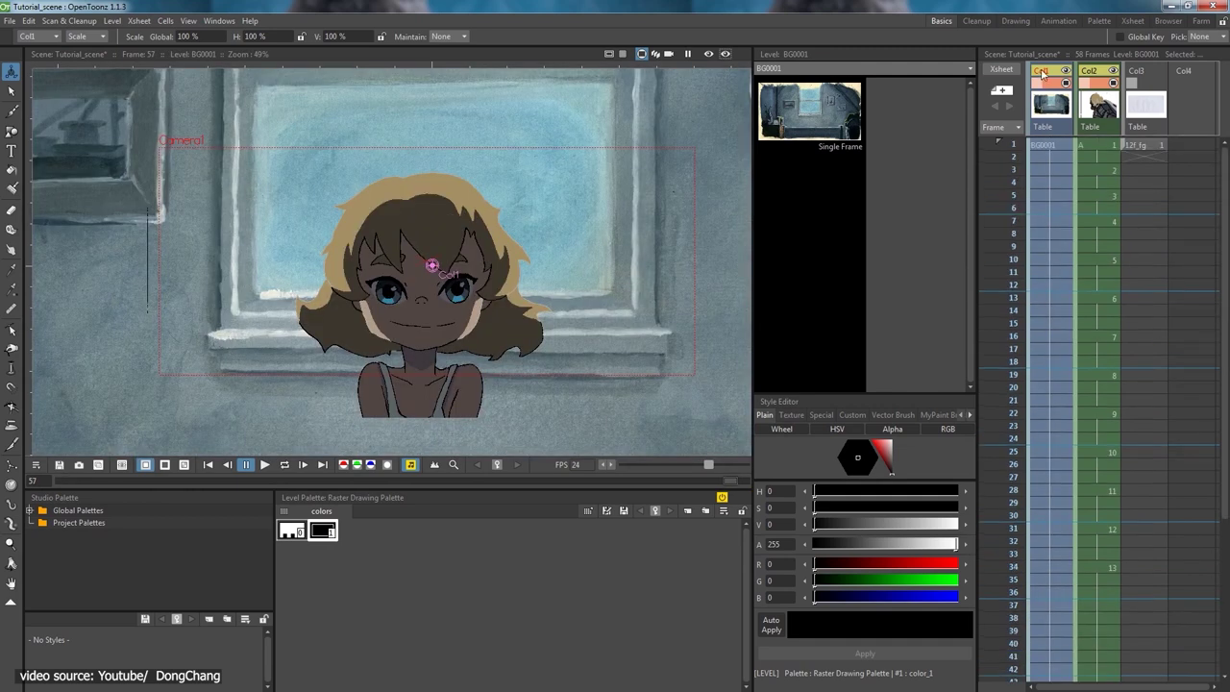
Step: Rename the first column to 'BG'
double_click(1041, 73)
type("BG")
left_click(1096, 182)
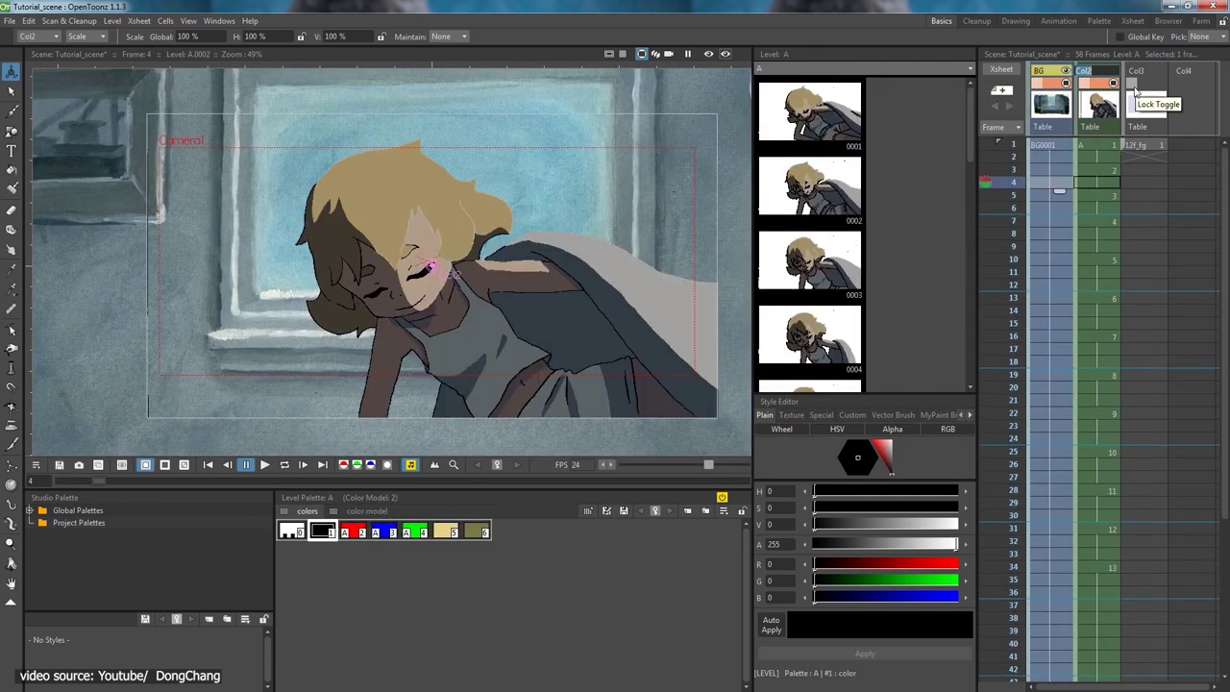
left_click(1121, 183)
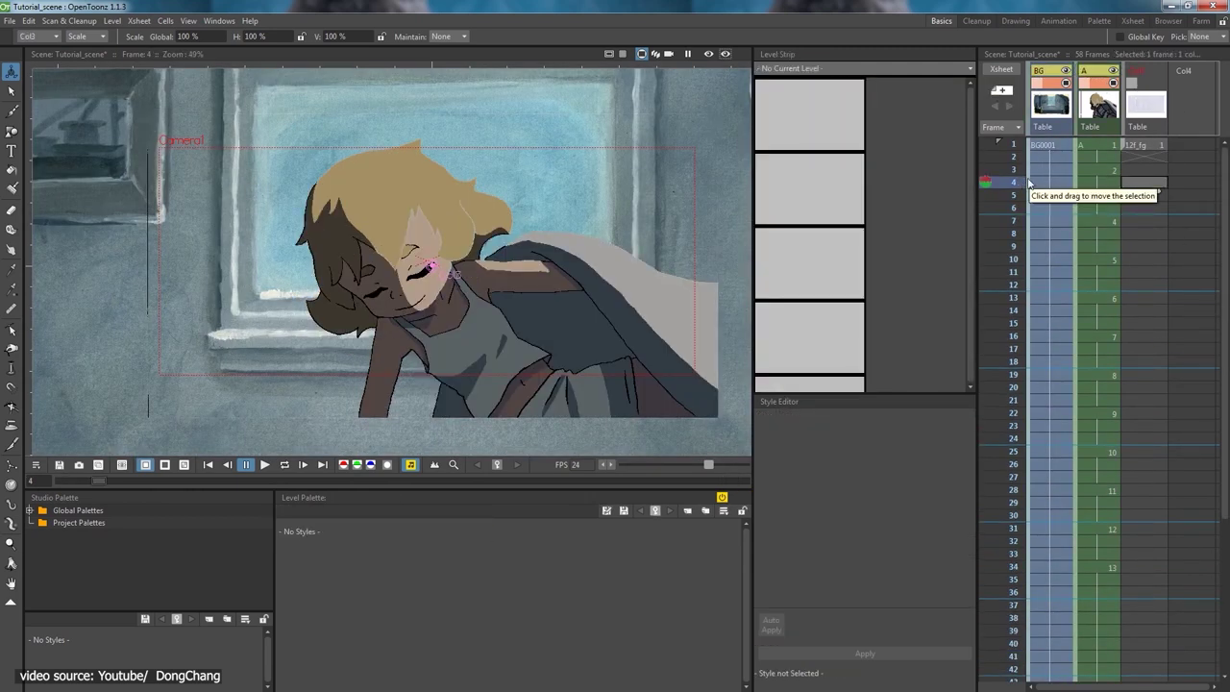
Step: Key the BG column's scale and position at several frames, then play back in camera view
left_click(1052, 528)
scroll(1055, 498, "down", 2)
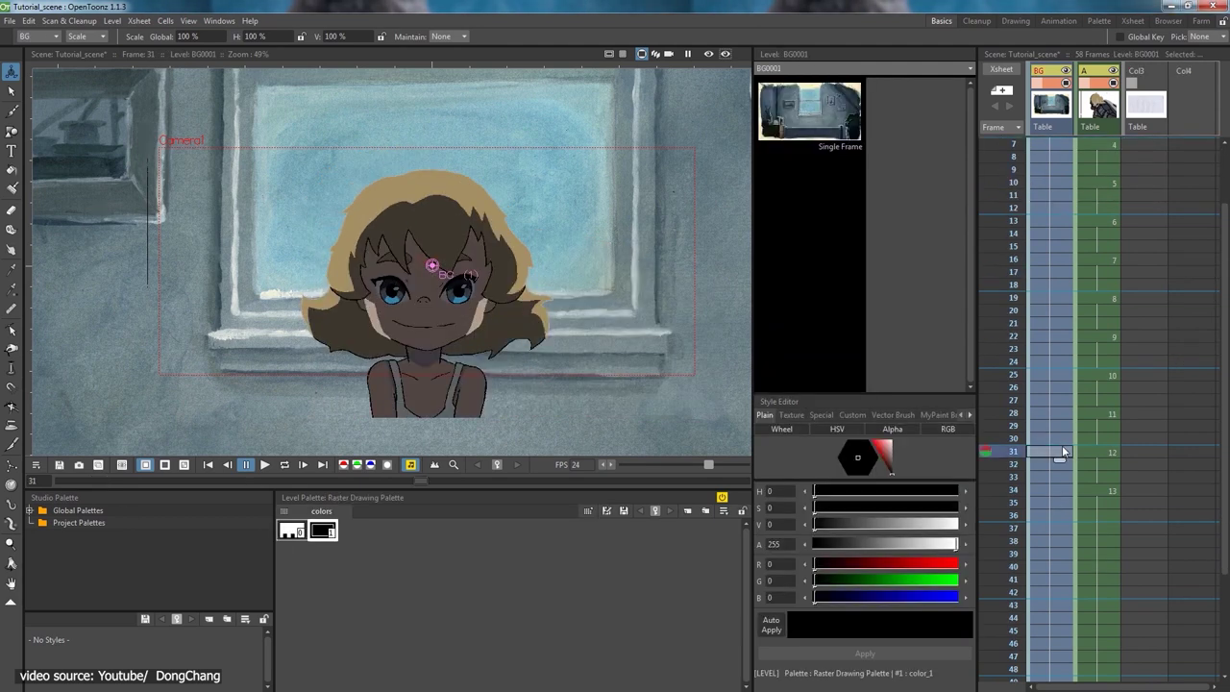
scroll(472, 128, "down", 2)
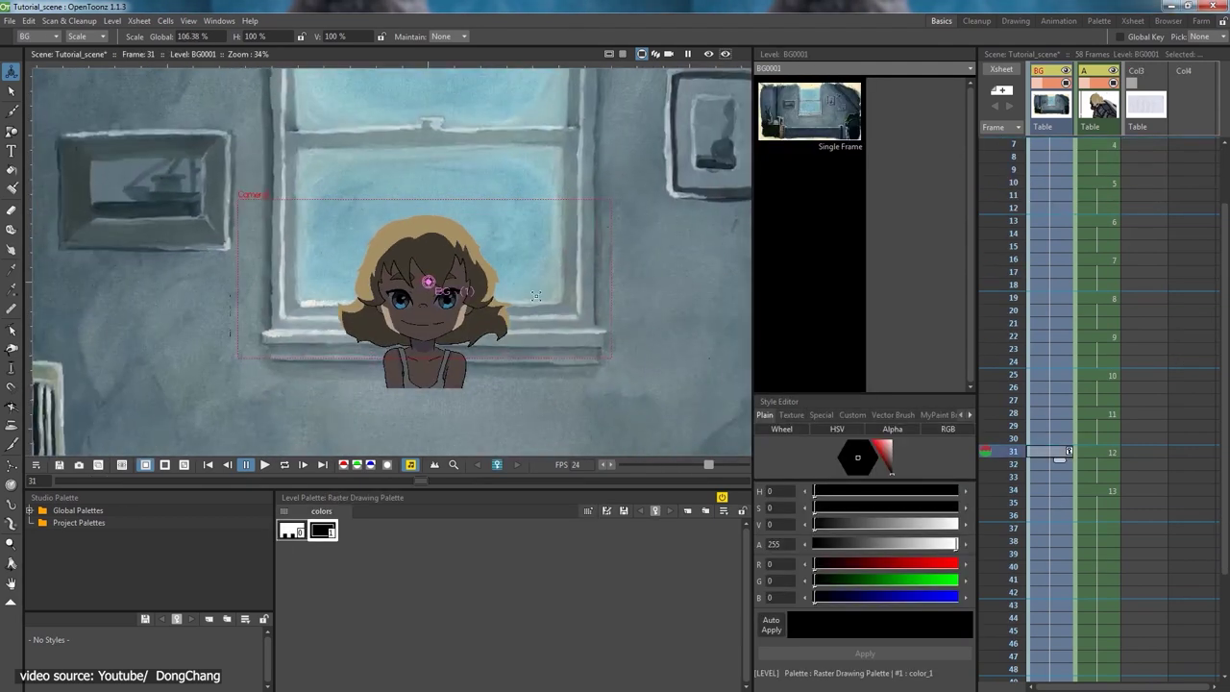
left_click_drag(590, 240, 515, 263)
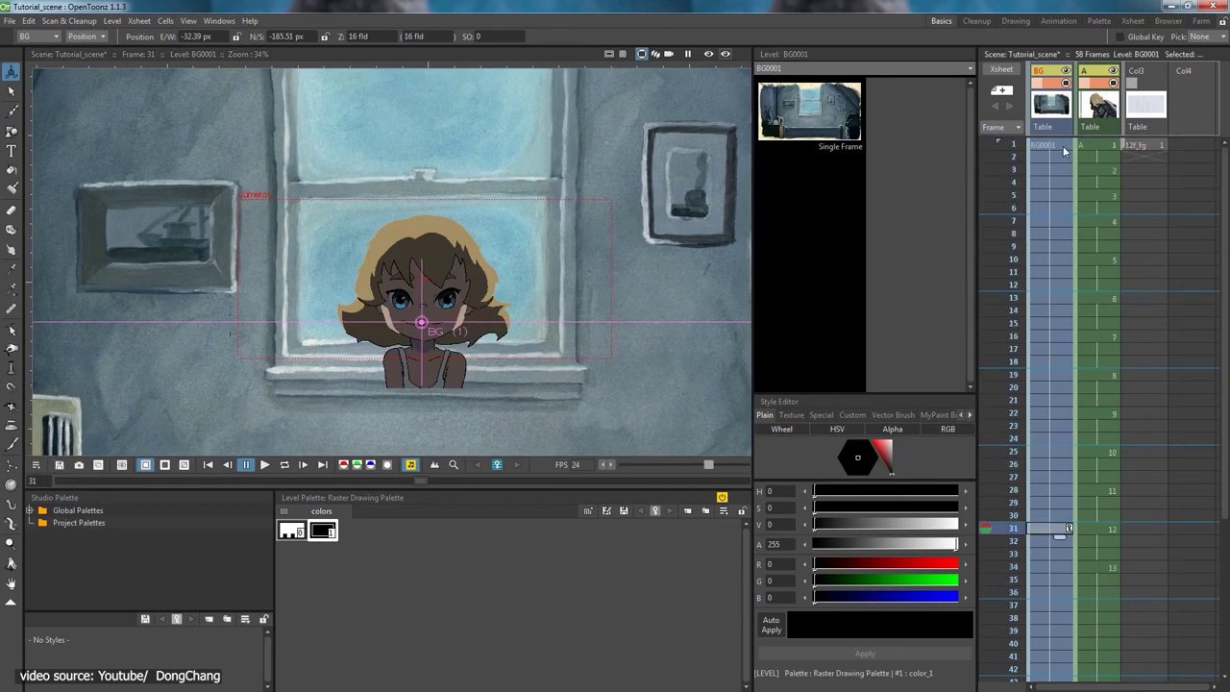
left_click(100, 481)
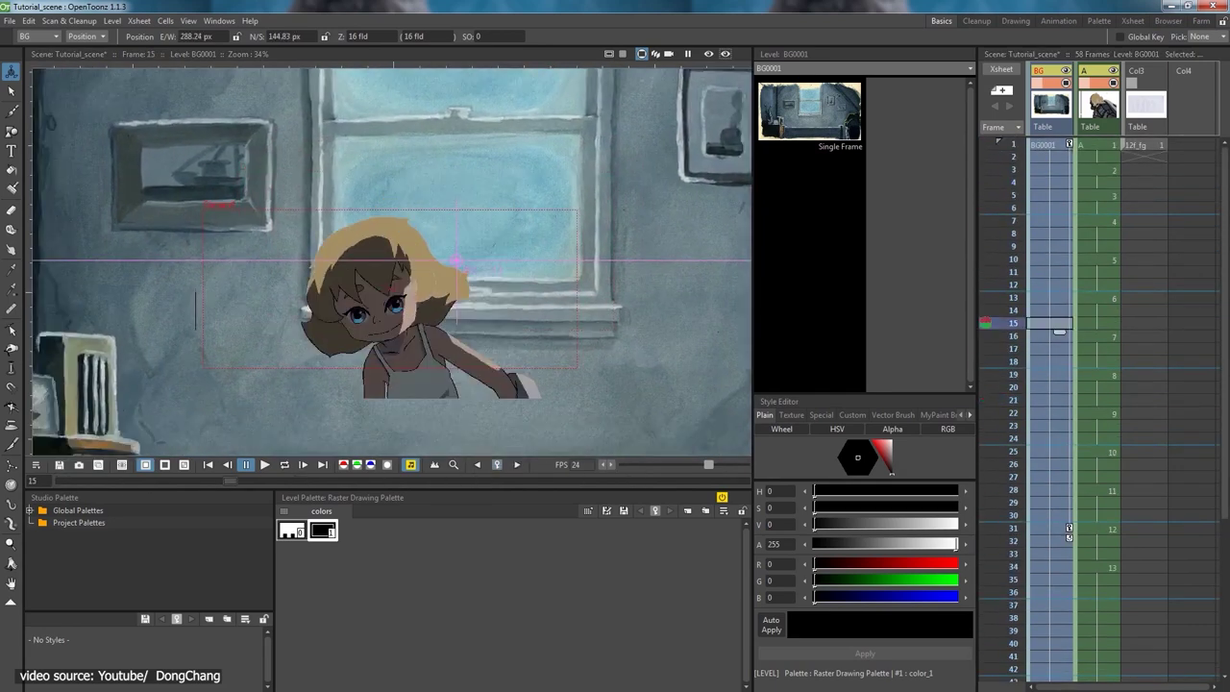
left_click_drag(513, 152, 523, 184)
left_click(669, 54)
left_click(264, 465)
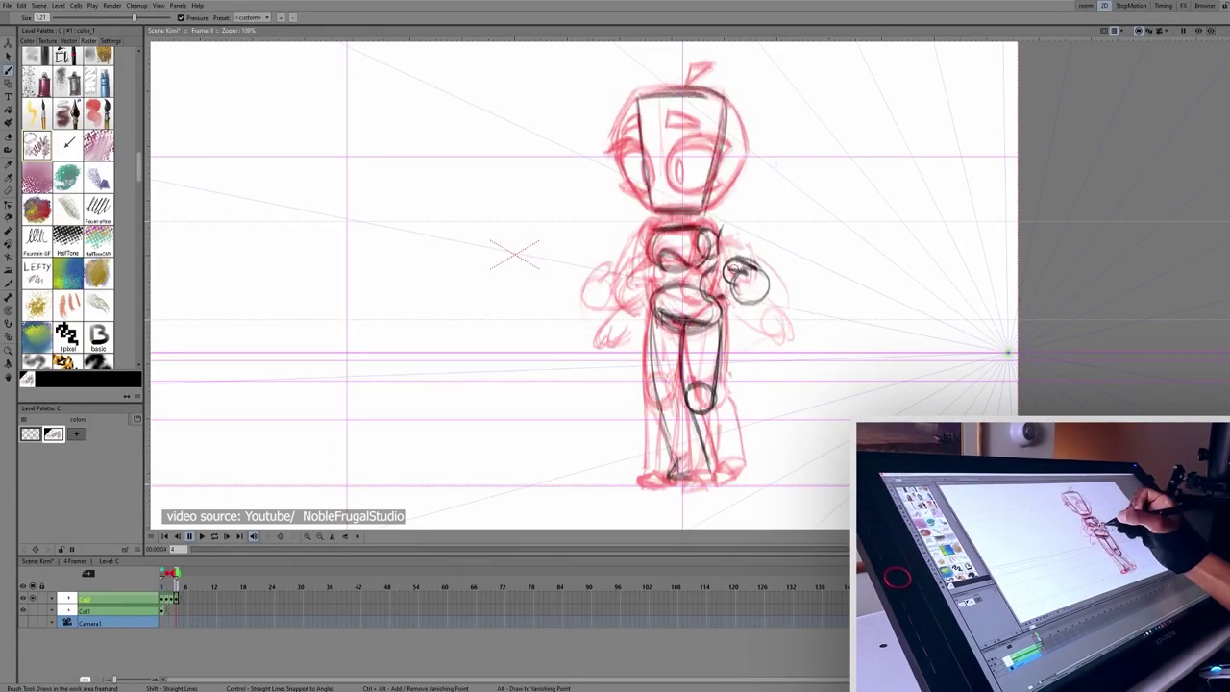
Step: Bring up the timeline's context menu to begin the head sketch
right_click(179, 591)
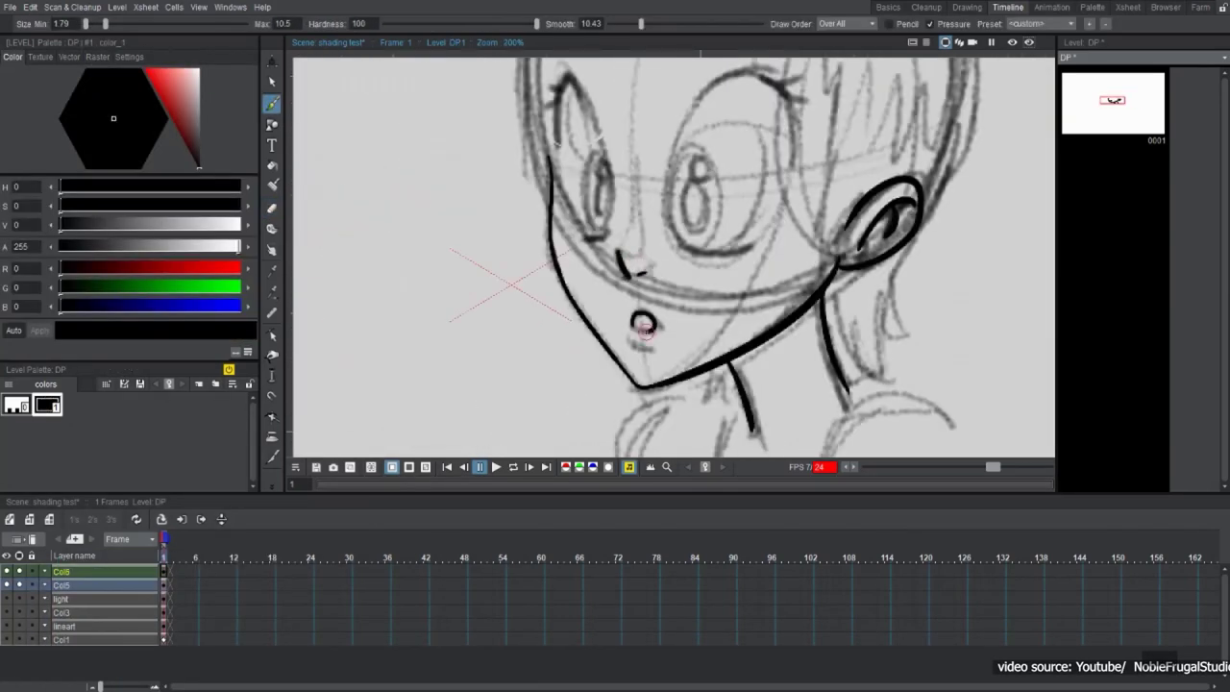
Step: Scroll back and forth over the inked, coloured and shaded character head
scroll(647, 244, "down", 3)
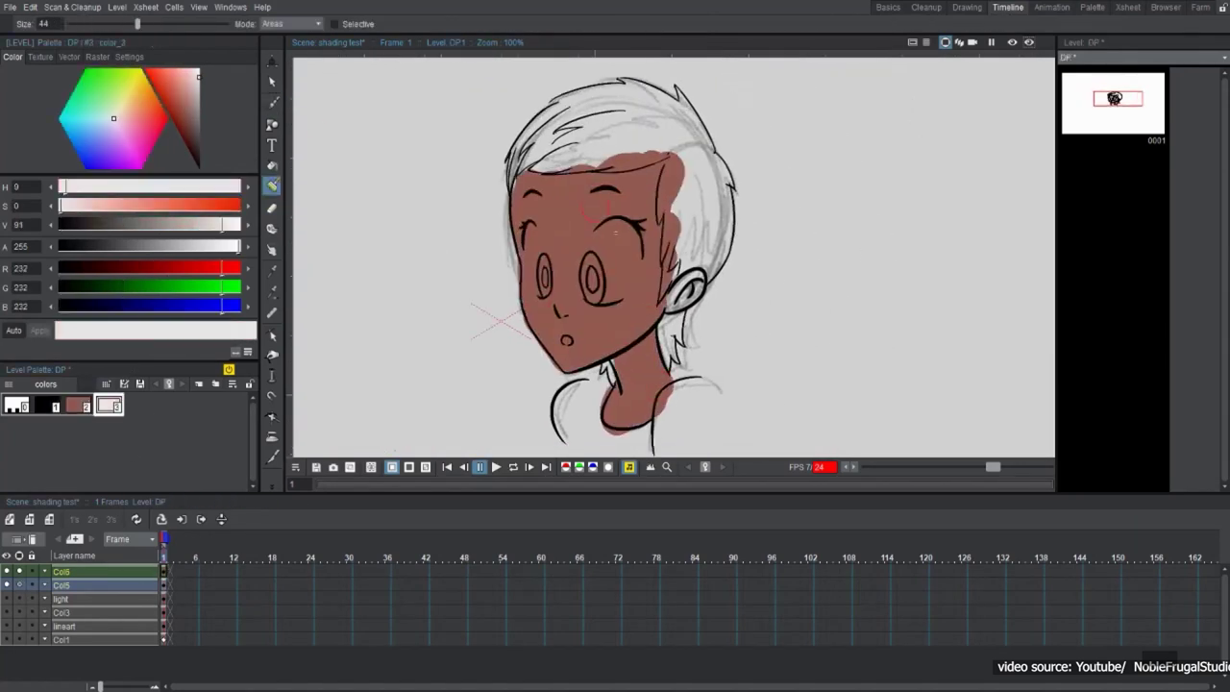
scroll(672, 257, "up", 3)
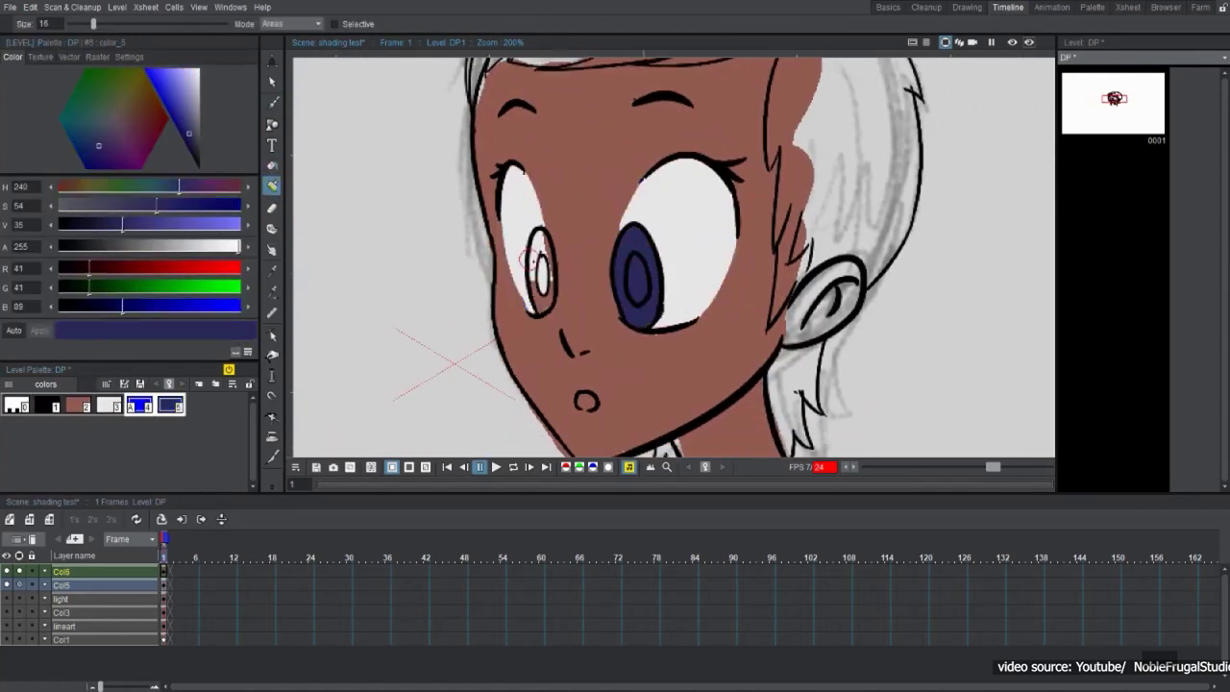
scroll(526, 257, "down", 3)
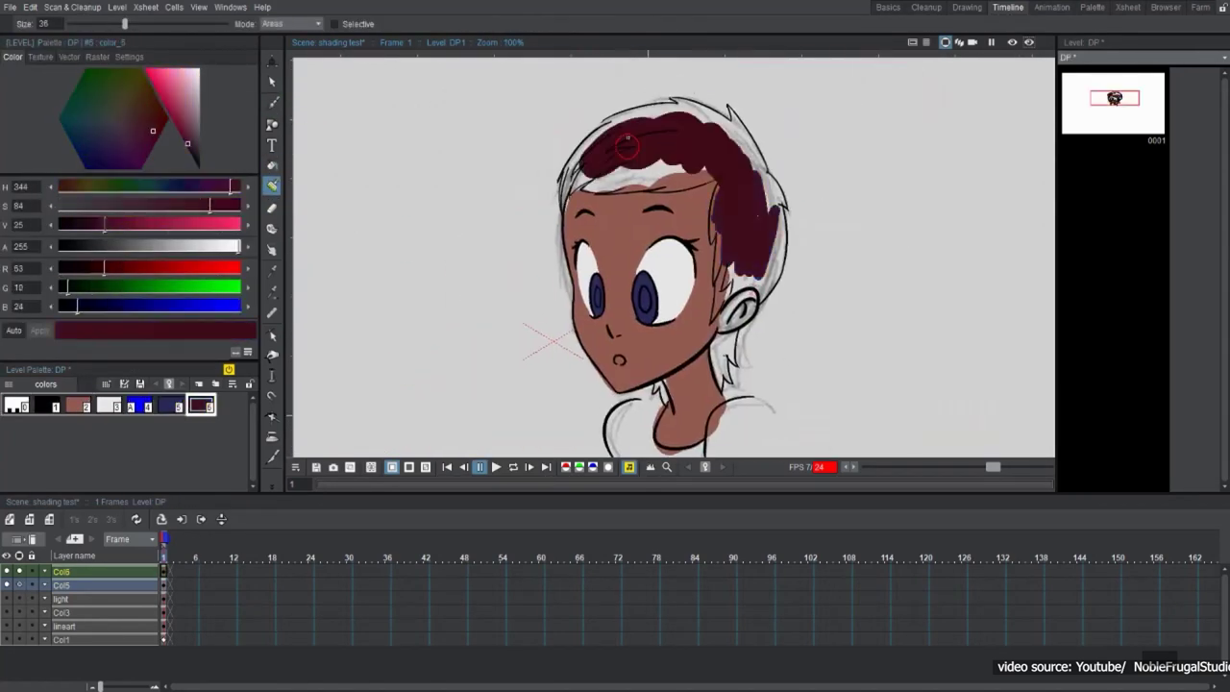
scroll(577, 250, "up", 3)
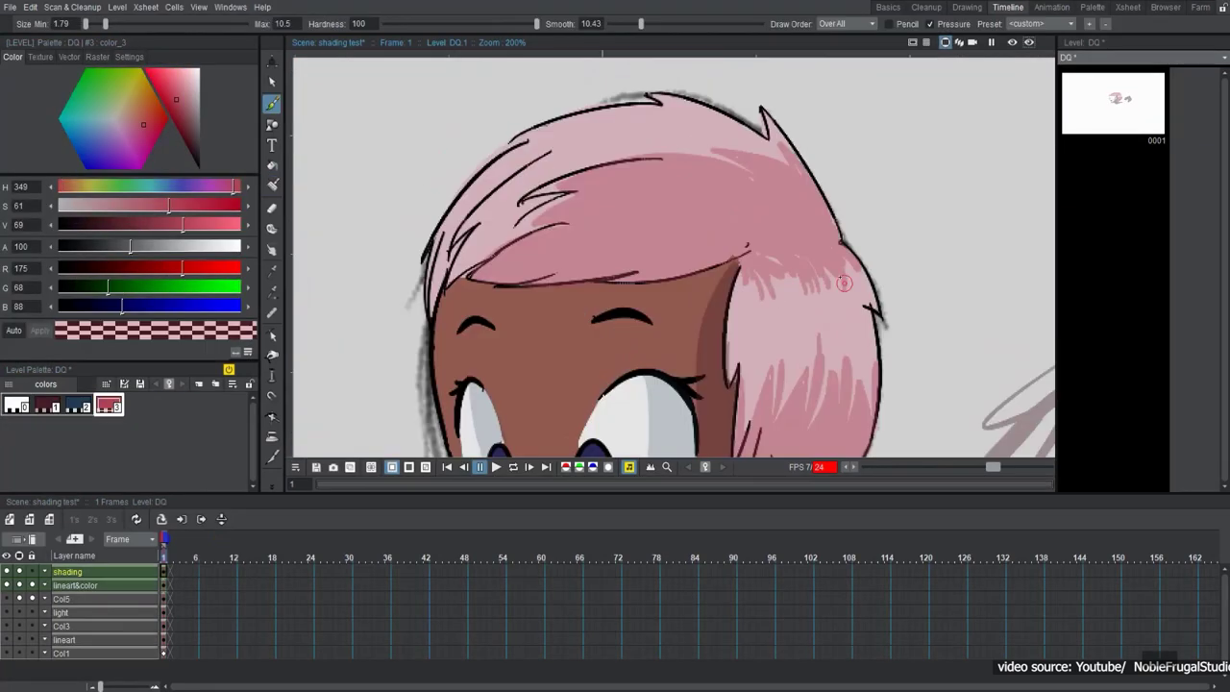
scroll(672, 258, "down", 3)
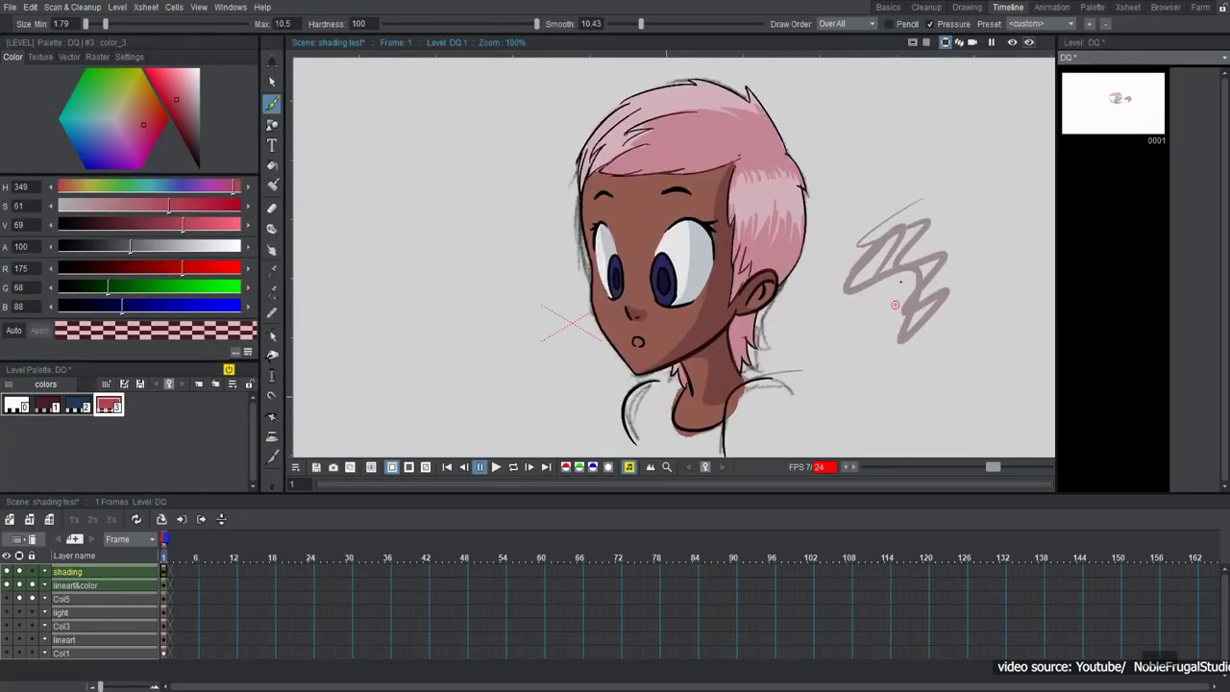
scroll(813, 422, "down", 3)
scroll(769, 348, "up", 3)
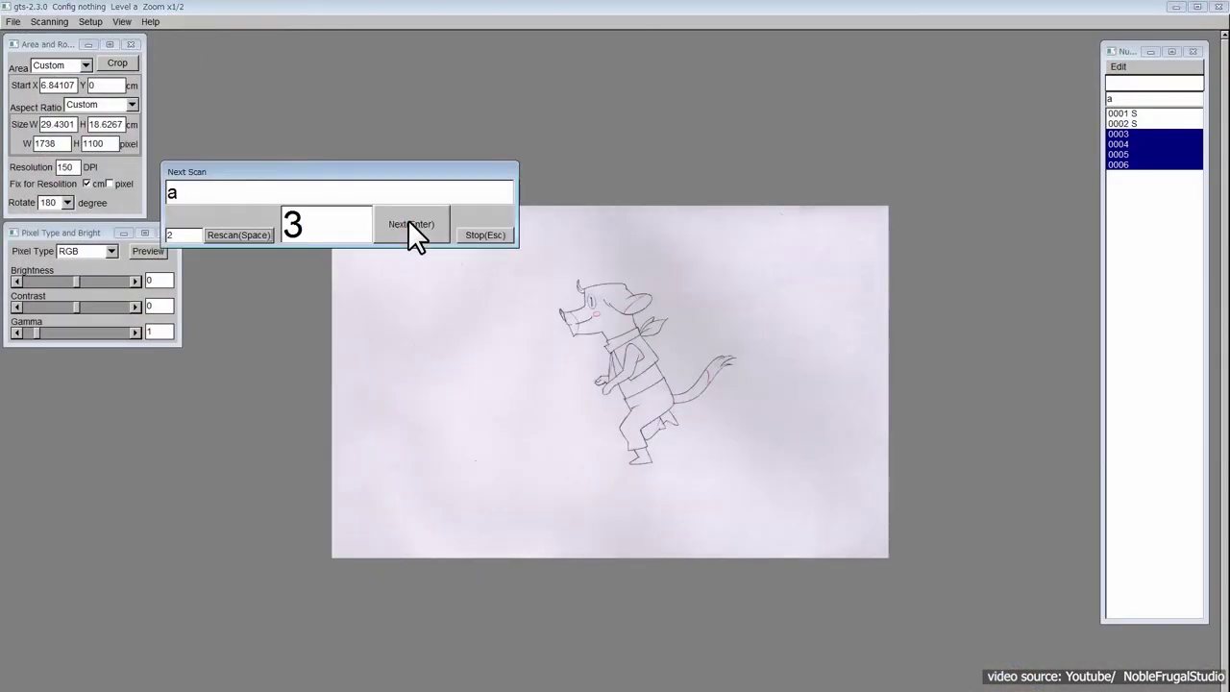
Step: Scan the three remaining drawing sheets to finish the batch
left_click(411, 230)
left_click(411, 230)
left_click(411, 230)
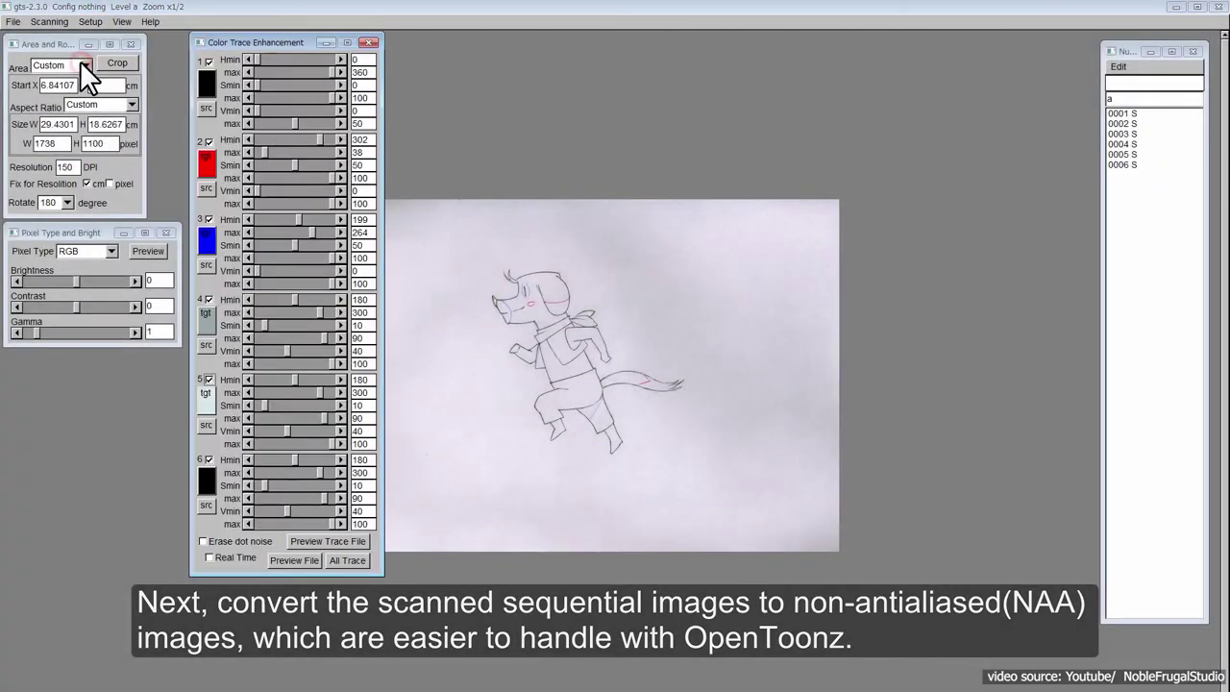
Step: Switch off trace colours 4, 5 and 6 and enable Real Time preview
left_click(209, 298)
left_click(209, 380)
left_click(210, 459)
left_click(209, 557)
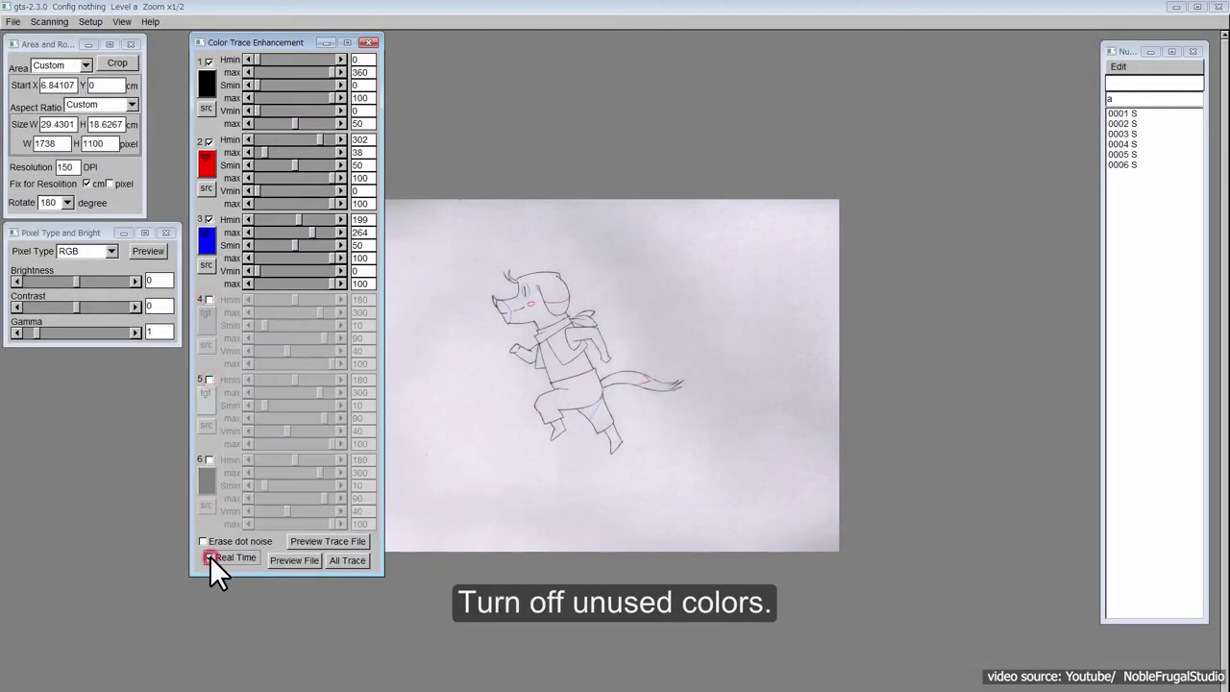
Step: Show image 0001 side by side with its trace and raise black V max to thicken lines
left_click(1129, 114)
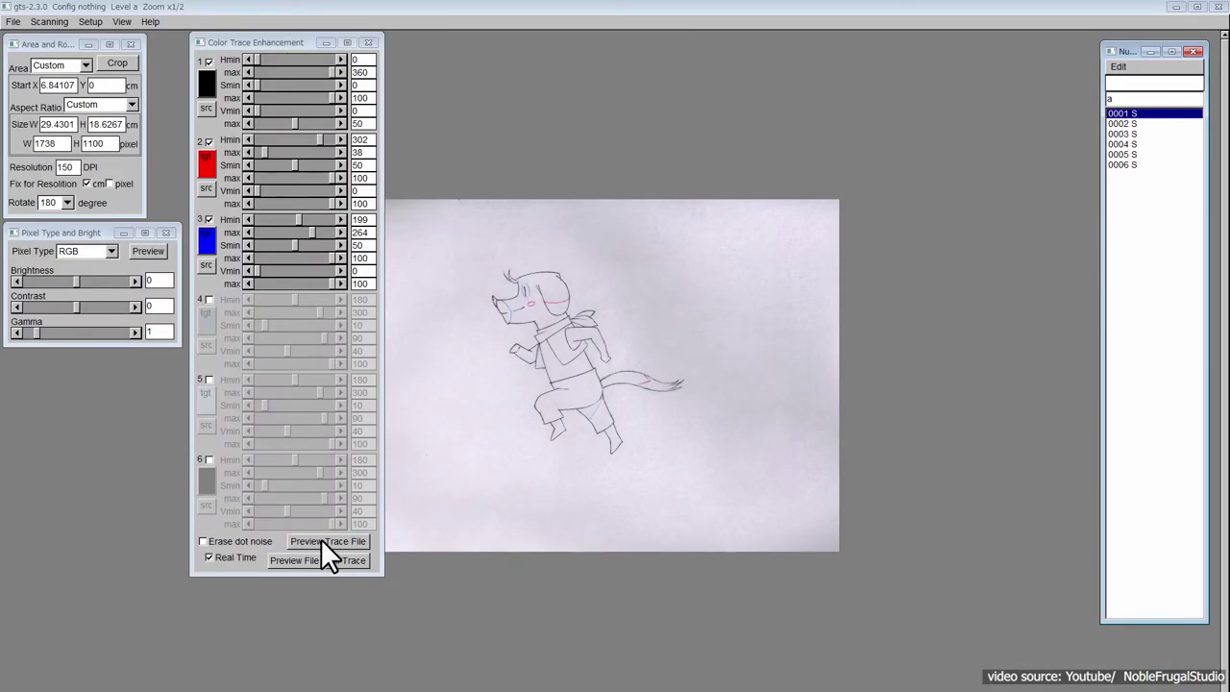
left_click(122, 21)
left_click(163, 51)
mouse_move(269, 42)
left_mouse_down()
mouse_move(563, 77)
mouse_move(597, 97)
left_mouse_up()
scroll(824, 396, "up", 2)
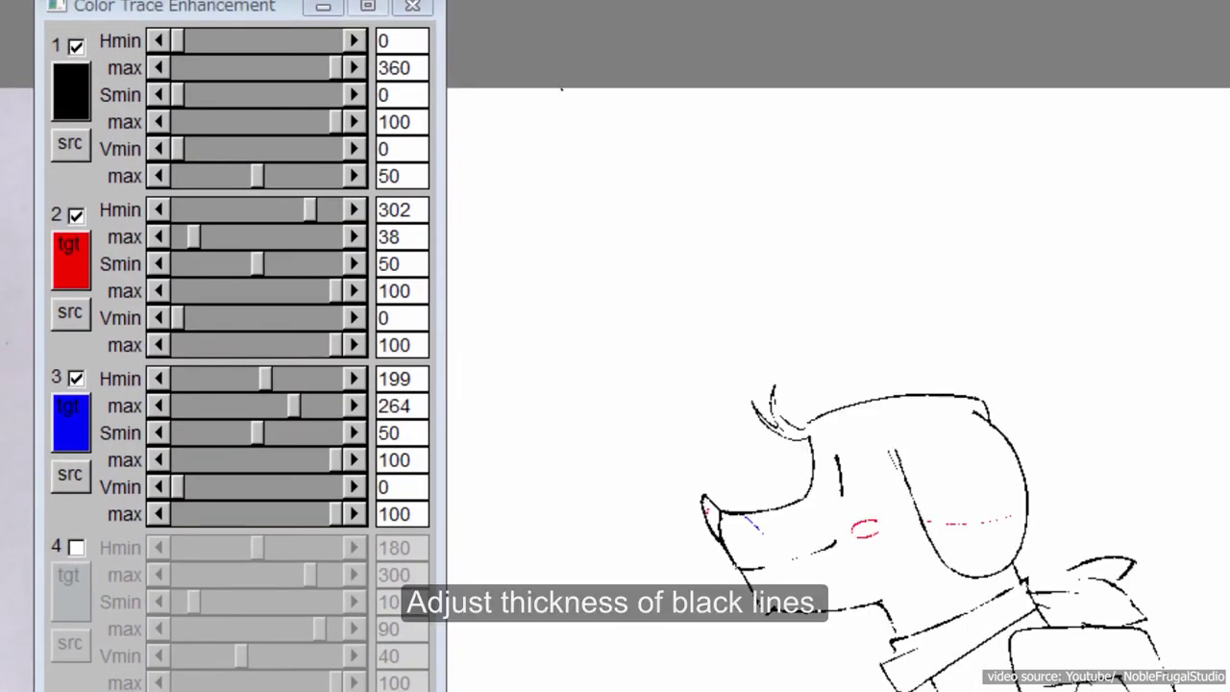
left_click(348, 173)
left_click_drag(277, 174, 284, 174)
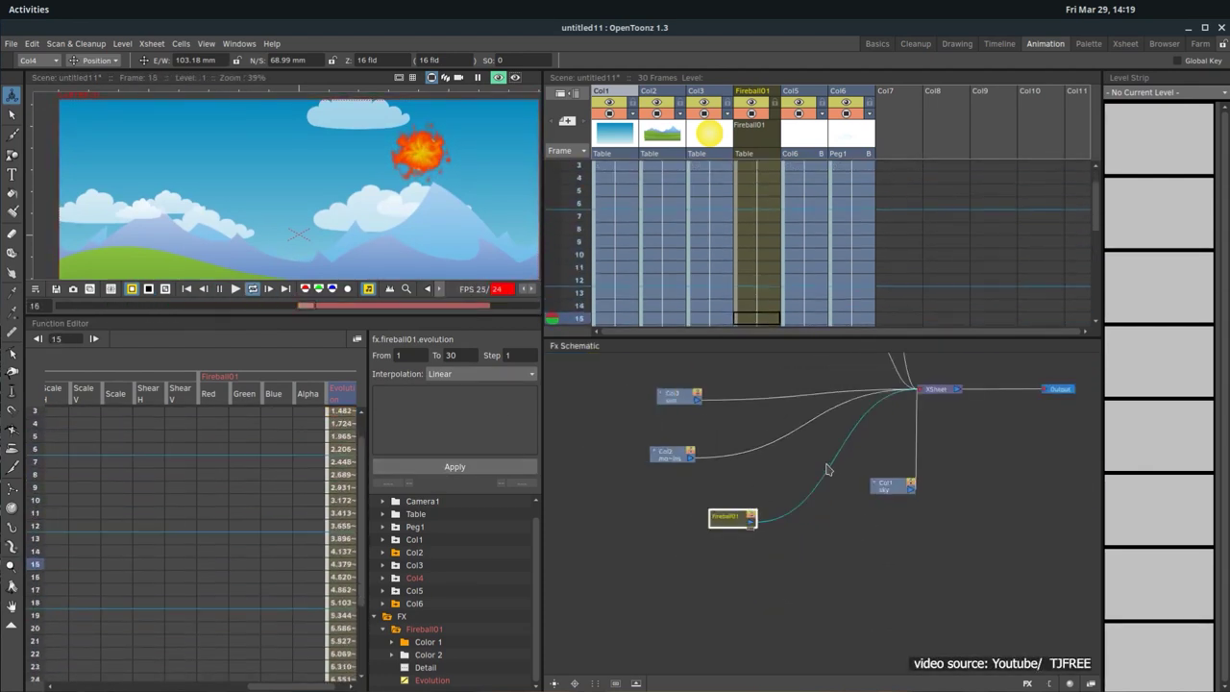
Step: Add a Color Card effect, move its column to Col1, and open its Color picker
right_click(700, 451)
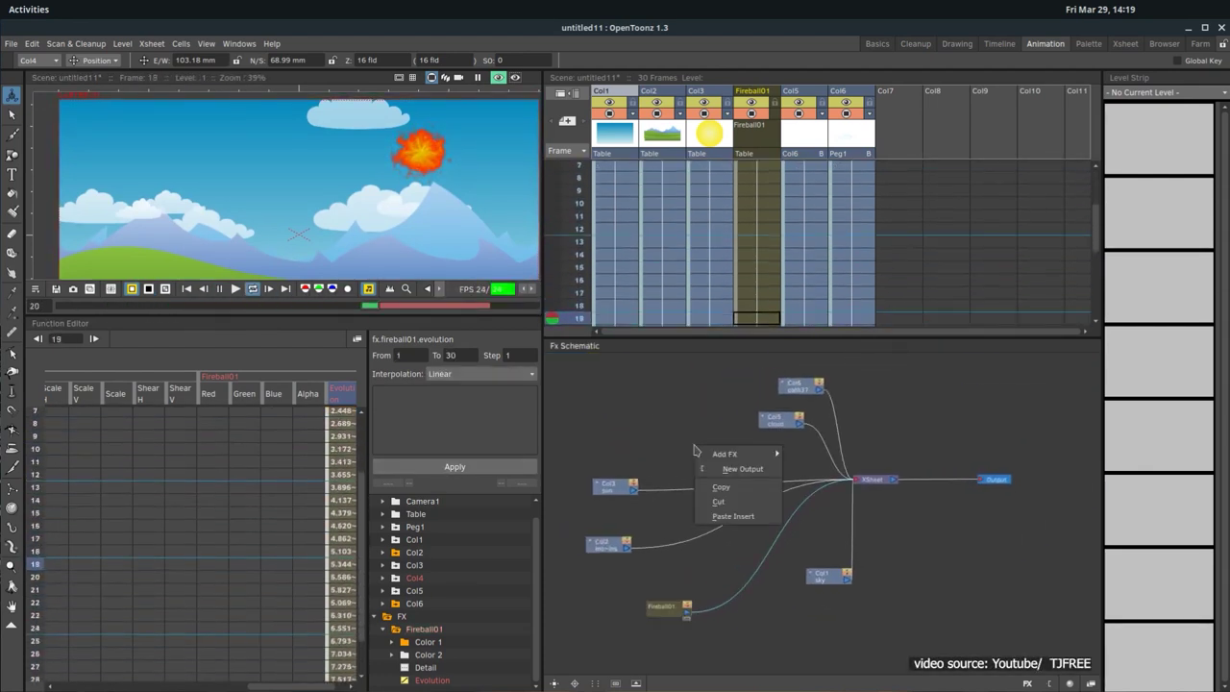
left_click(922, 461)
left_click_drag(710, 459, 659, 448)
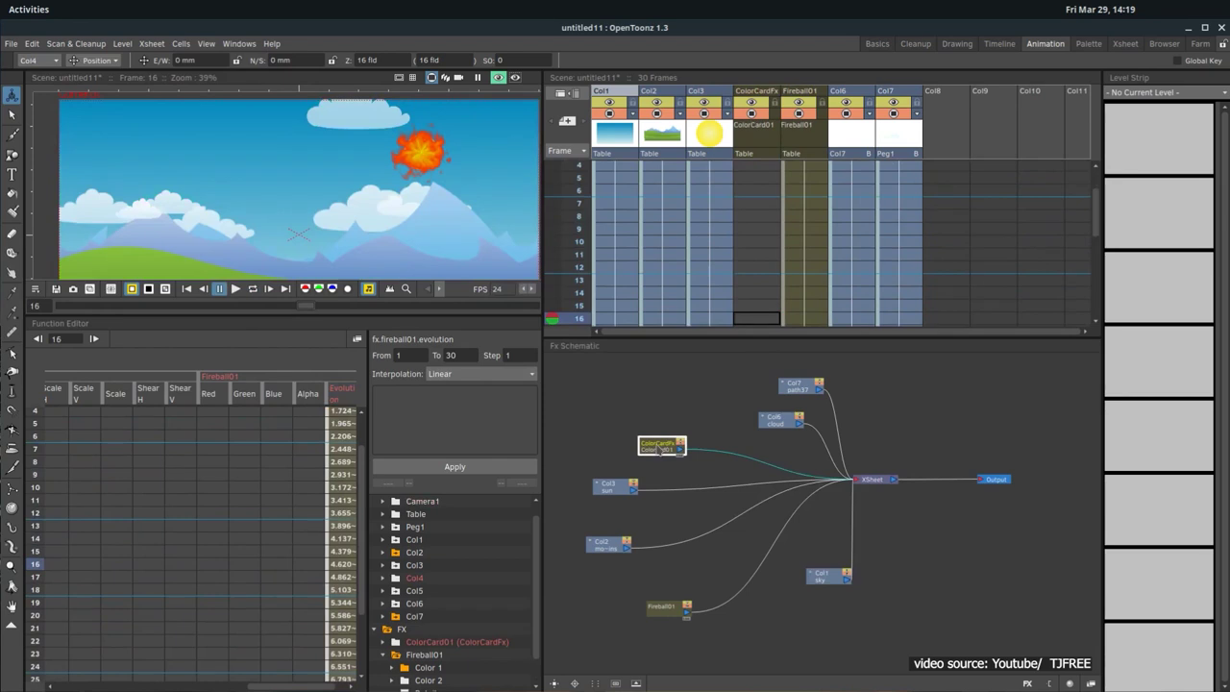
left_click_drag(756, 93, 615, 94)
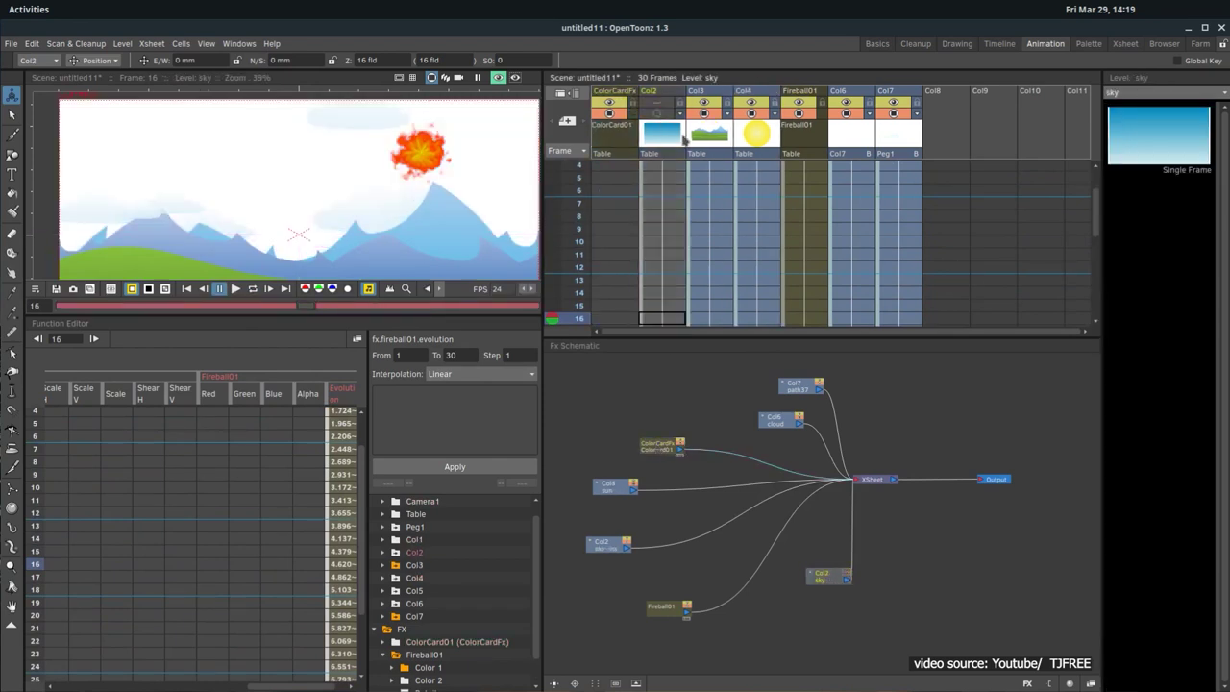
left_click(610, 131)
double_click(610, 165)
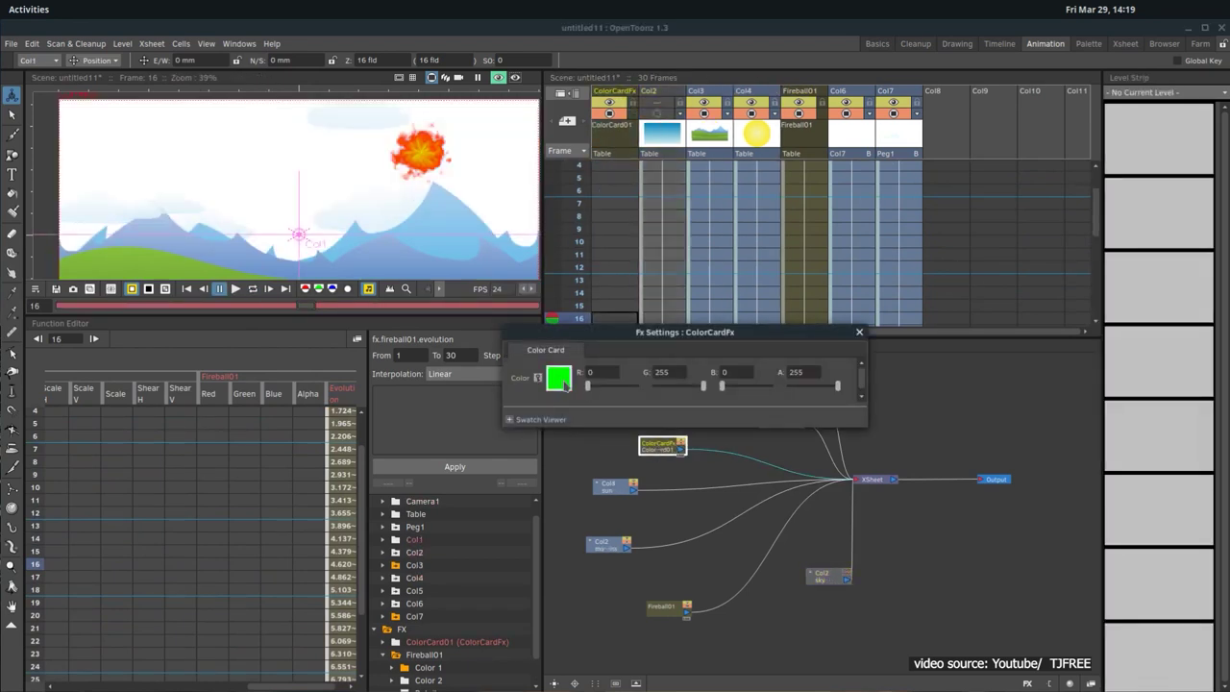
left_click(562, 382)
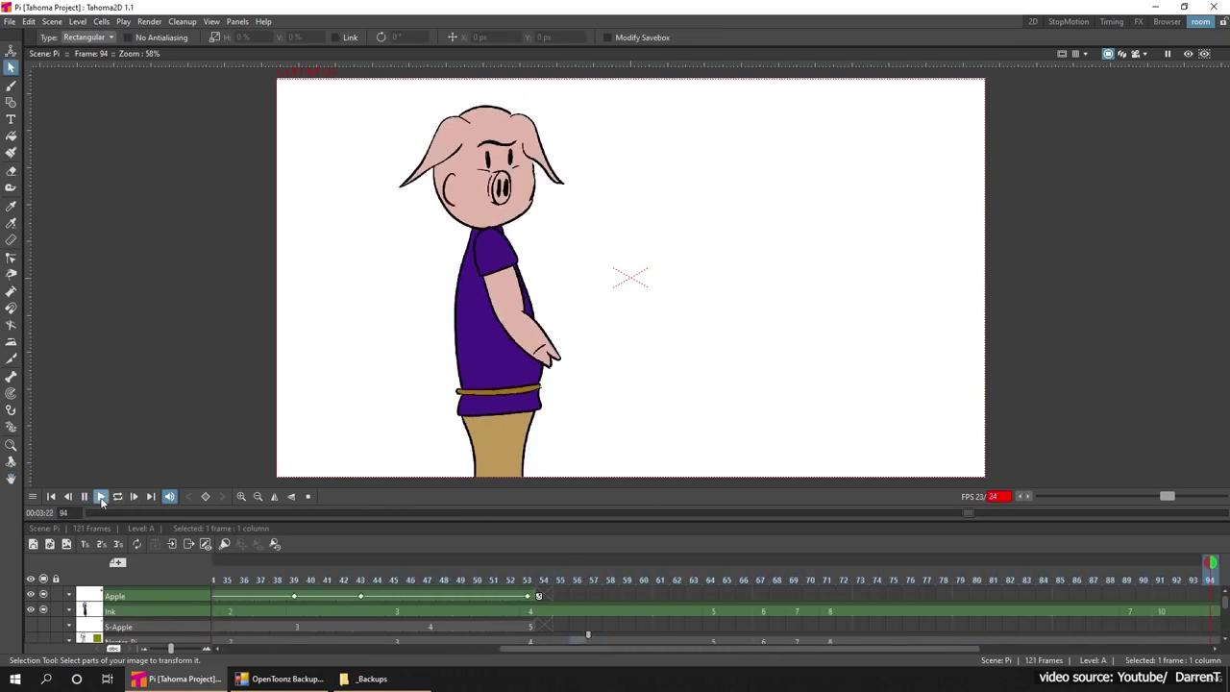
left_click(84, 496)
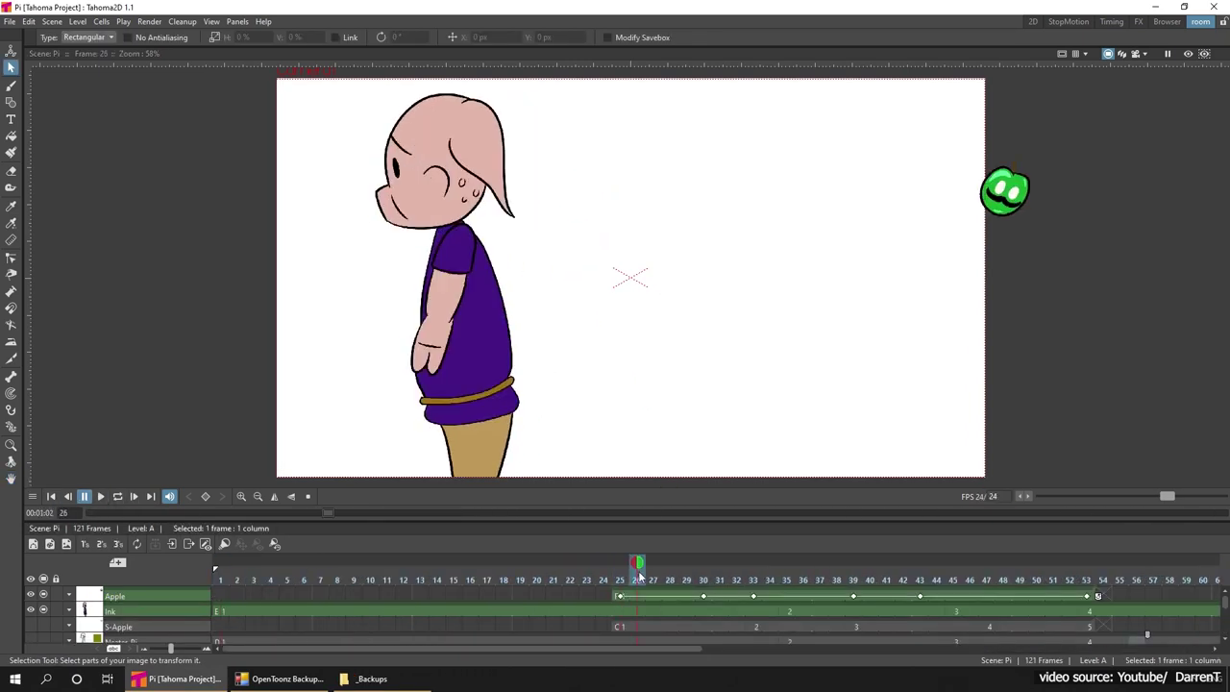
left_click_drag(920, 608, 1015, 606)
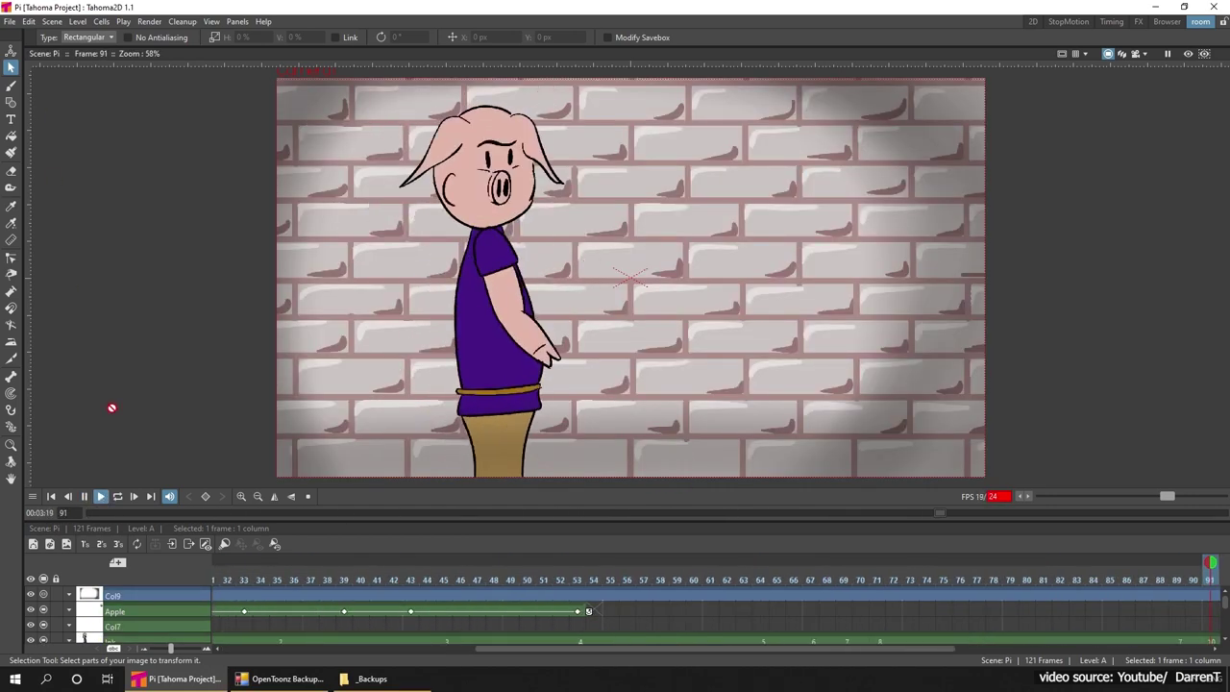
left_click(85, 495)
left_click(228, 593)
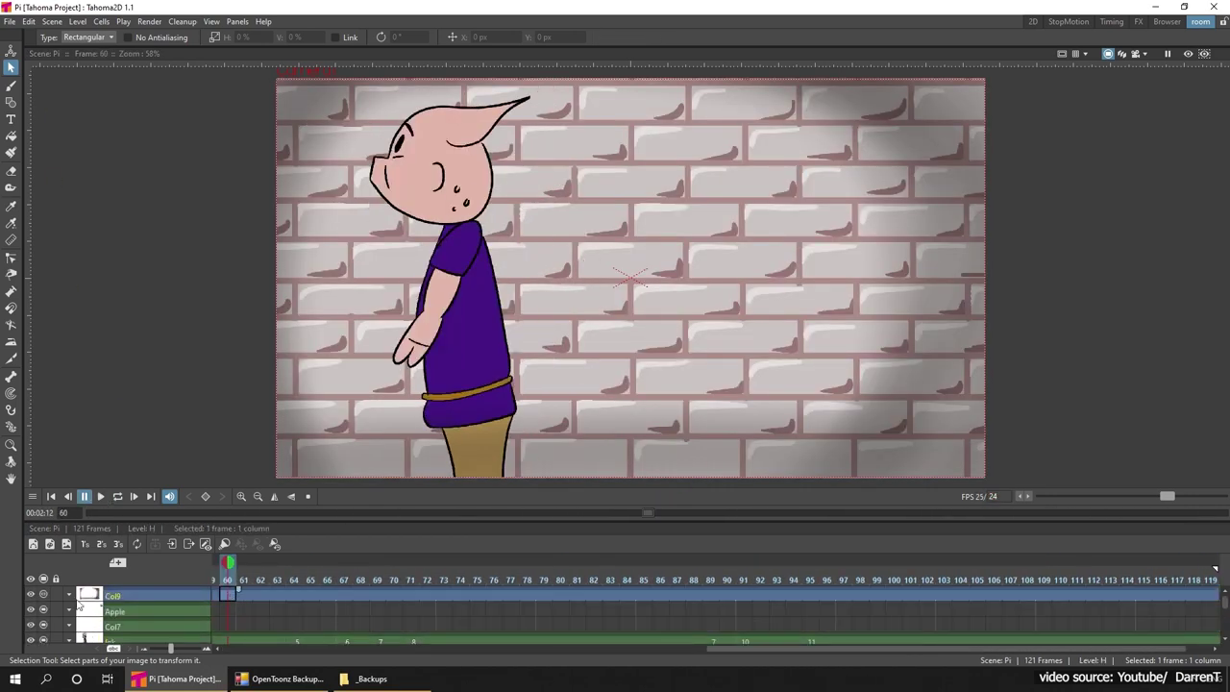
left_click(46, 595)
left_click(45, 594)
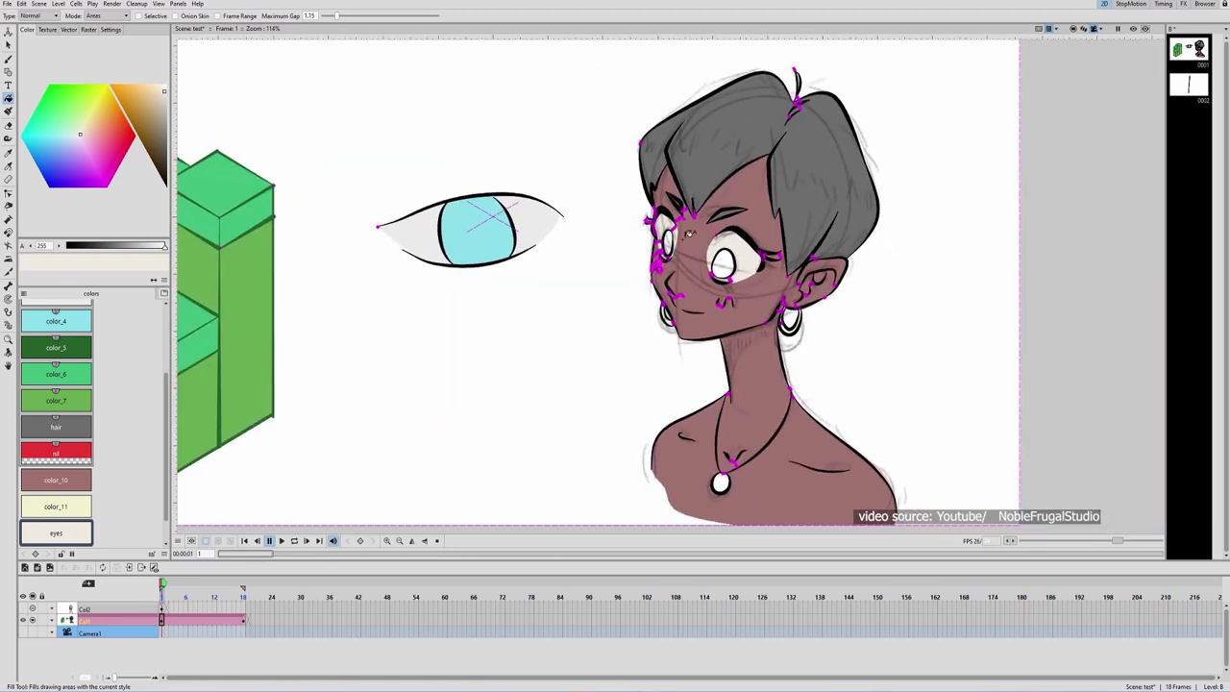
Step: Zoom the viewer in closely on the character's face to see the magenta gap marks
left_click(159, 3)
key("Escape")
scroll(721, 259, "up", 3)
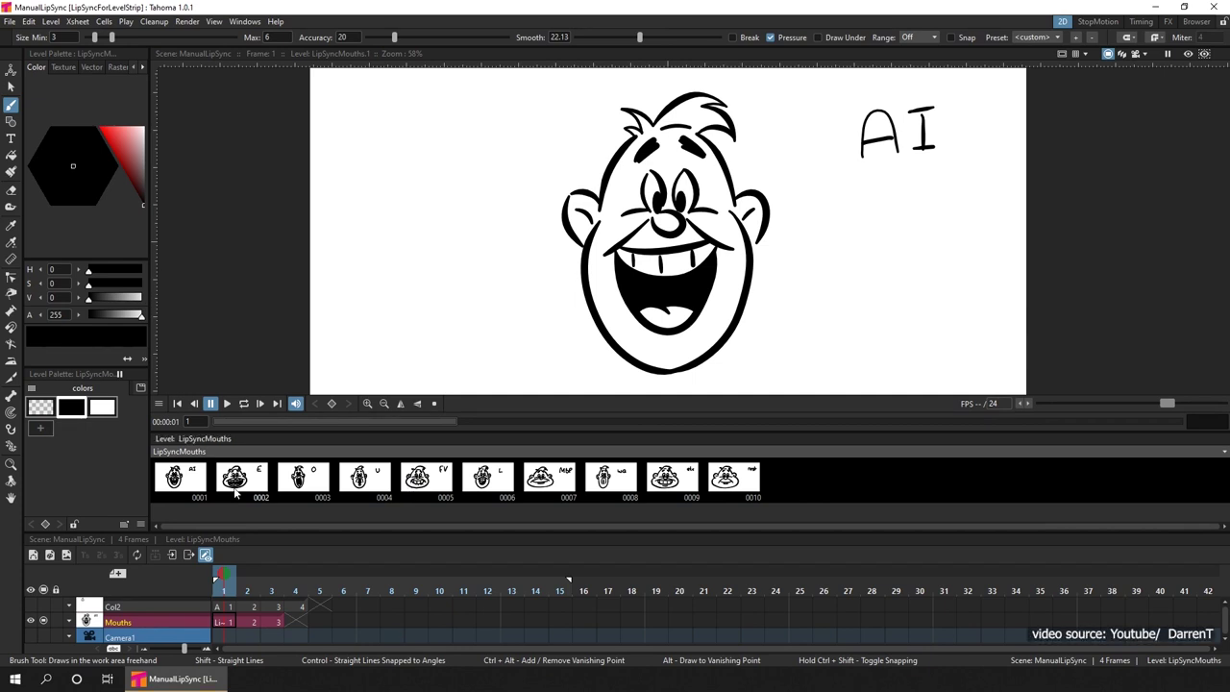
Step: Browse the LipSyncMouths drawings in the Level Strip and turn off onion skinning of later drawings
left_click(222, 609)
left_click(222, 622)
left_click(174, 477)
left_click(223, 622)
left_click(252, 481)
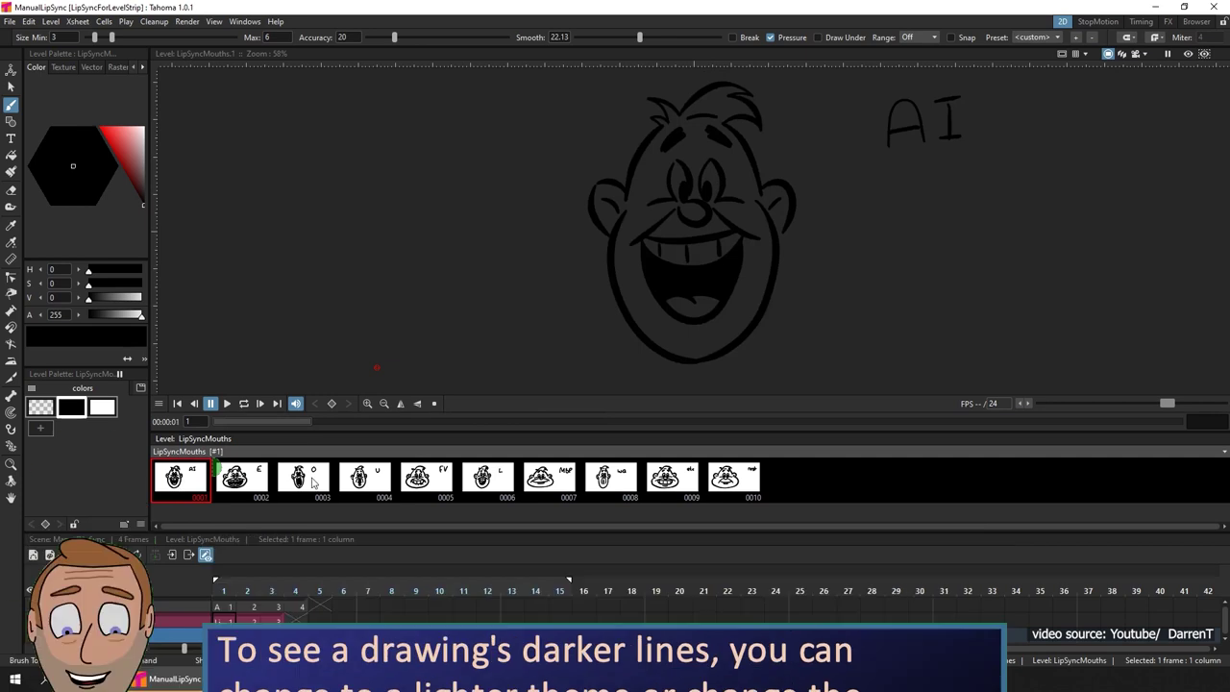
left_click(300, 477)
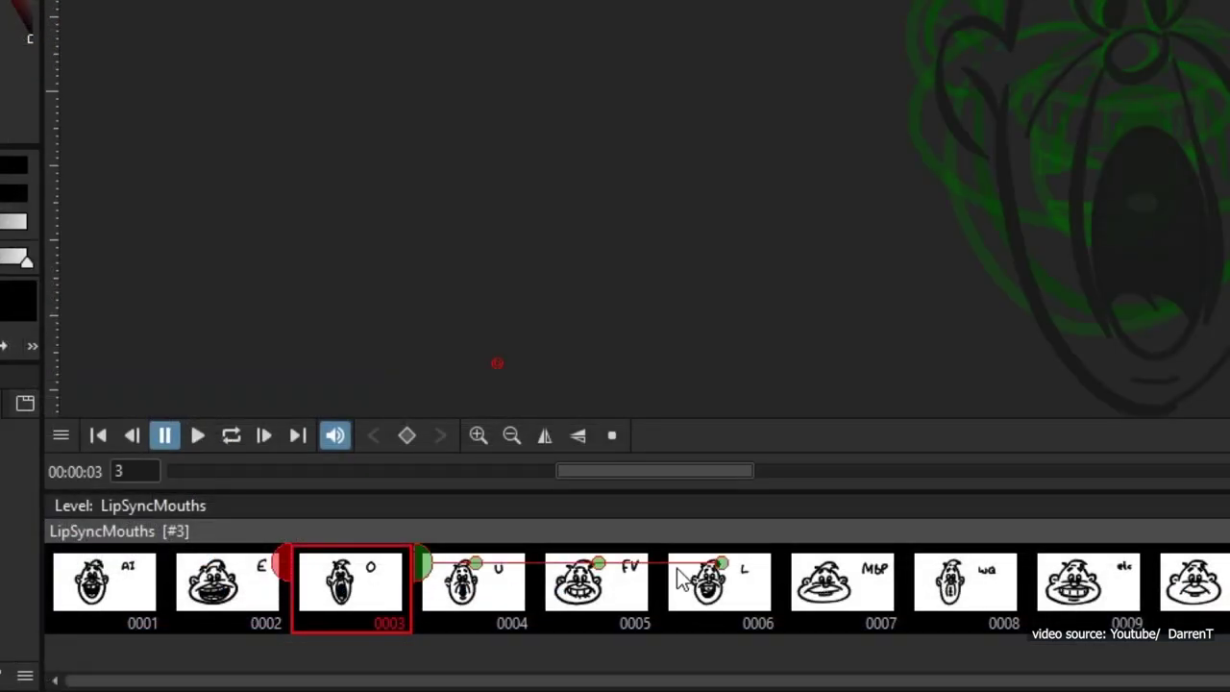
left_click_drag(730, 588, 394, 592)
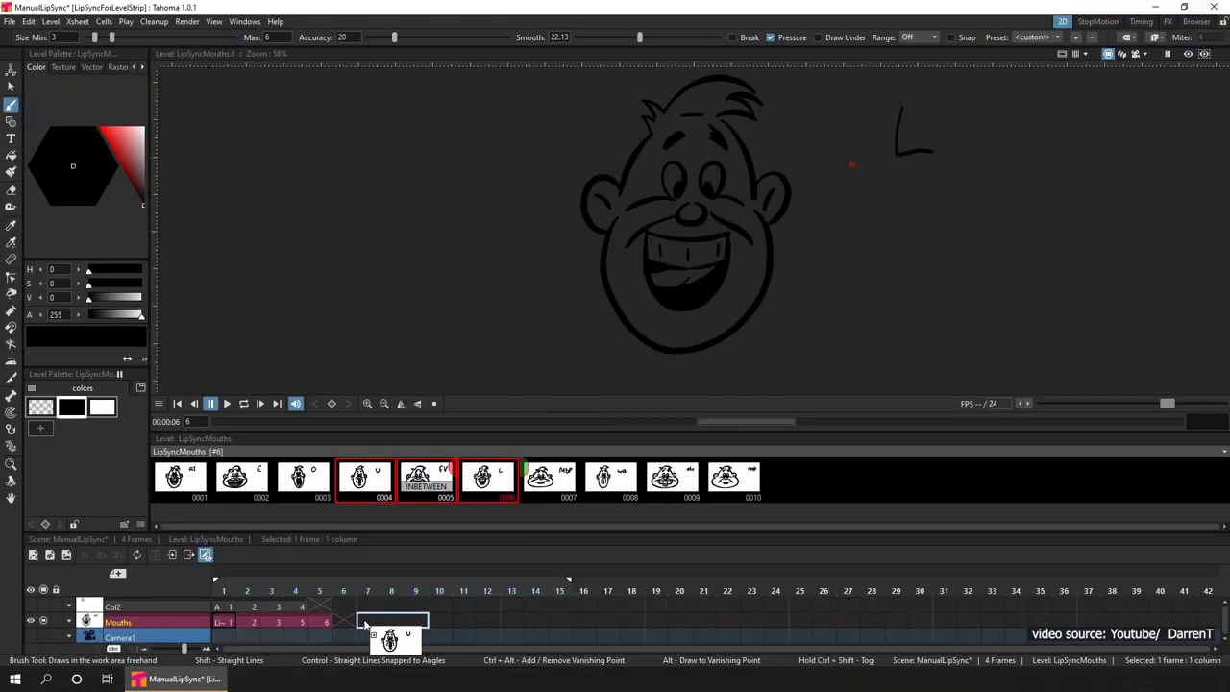
left_click(223, 590)
Step: Add mouth drawings 2–6 at frames 11–16 plus the AI mouth, undoing a stray MBP placement
left_click_drag(493, 500, 463, 622)
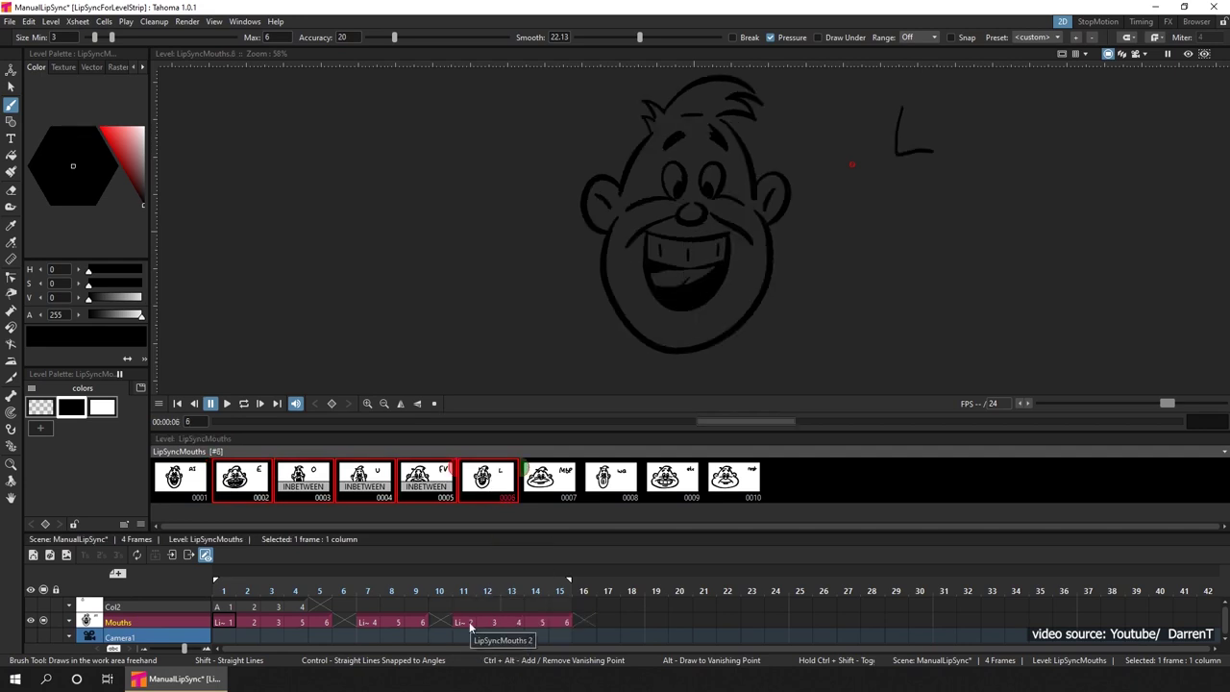
left_click_drag(176, 466, 960, 598)
left_click(966, 596)
left_click_drag(551, 487, 514, 598)
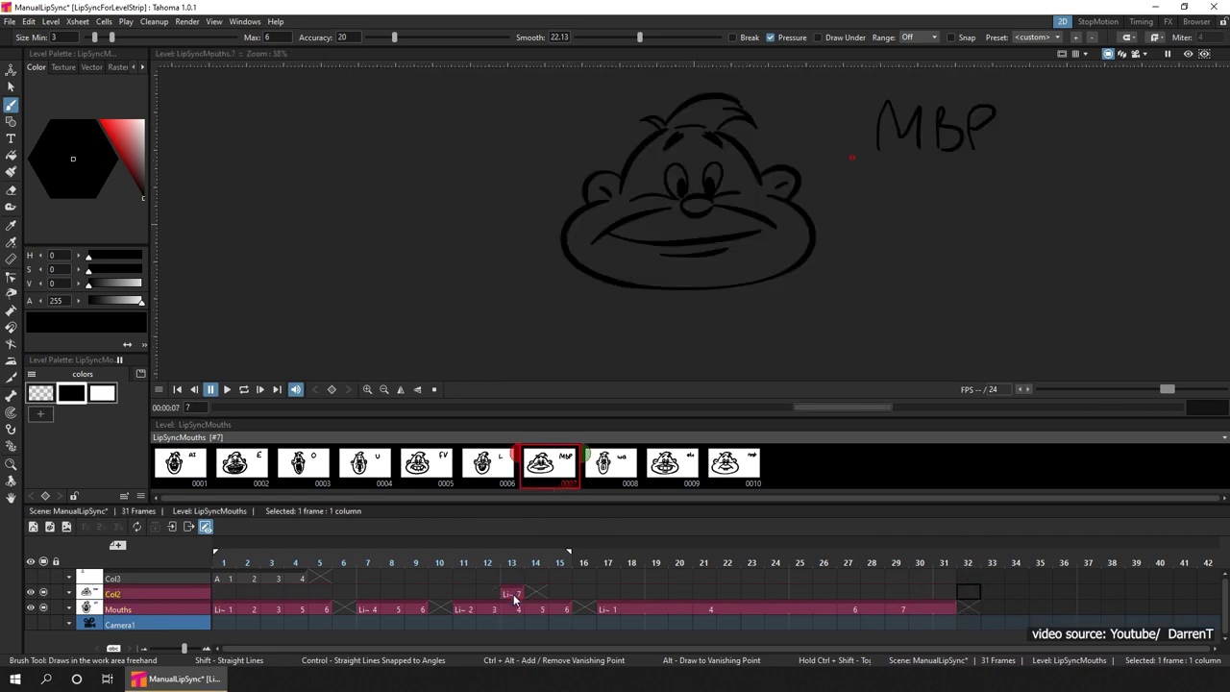
key("ctrl+z")
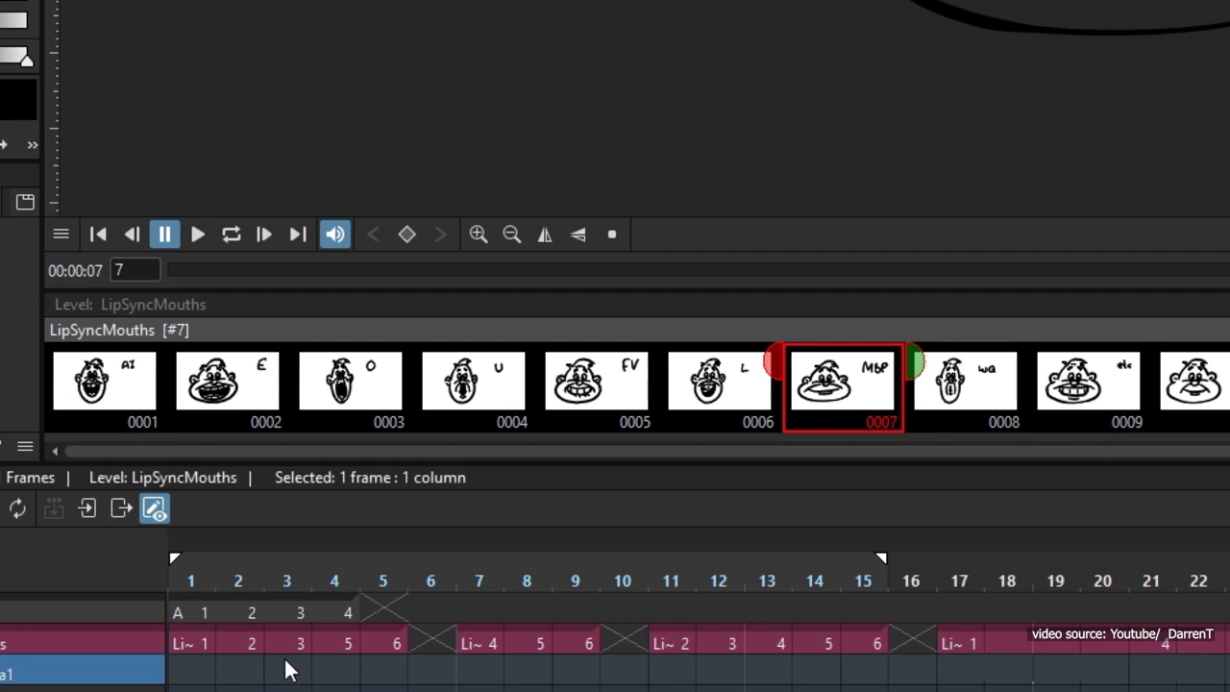
Step: Drop the wa mouth drawing 0008 into the Mouths cell at frame 3
left_click_drag(1086, 384, 296, 643)
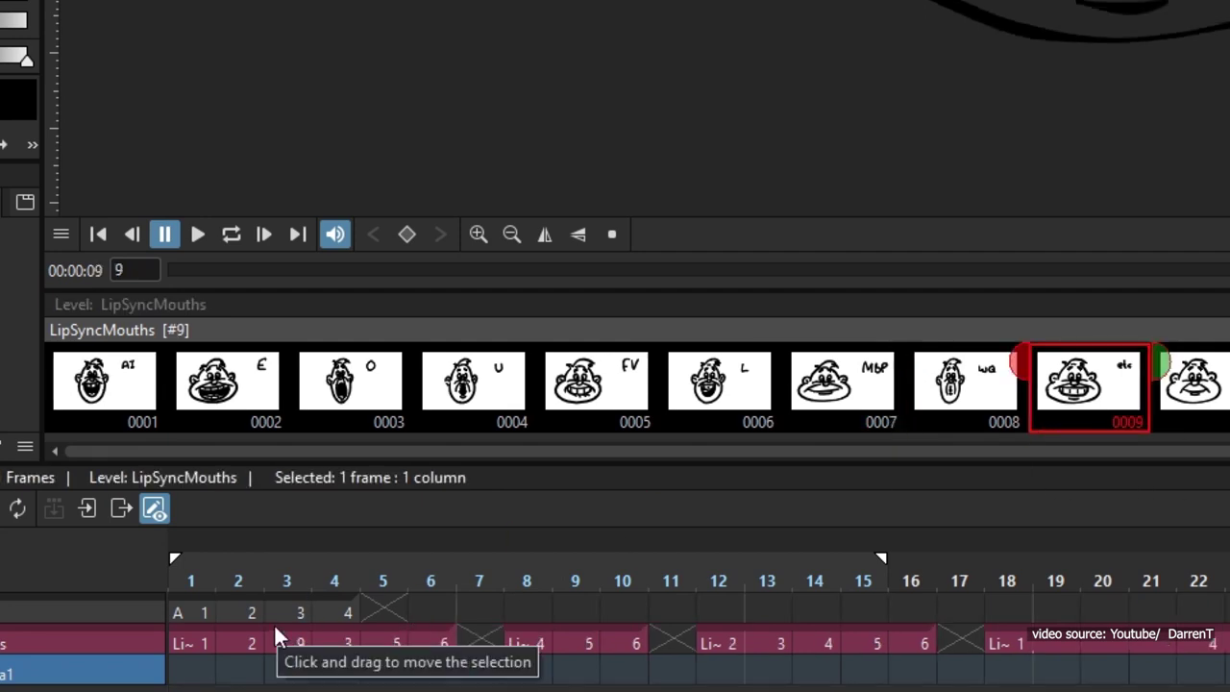
left_click_drag(1013, 413, 291, 647)
left_click(291, 646)
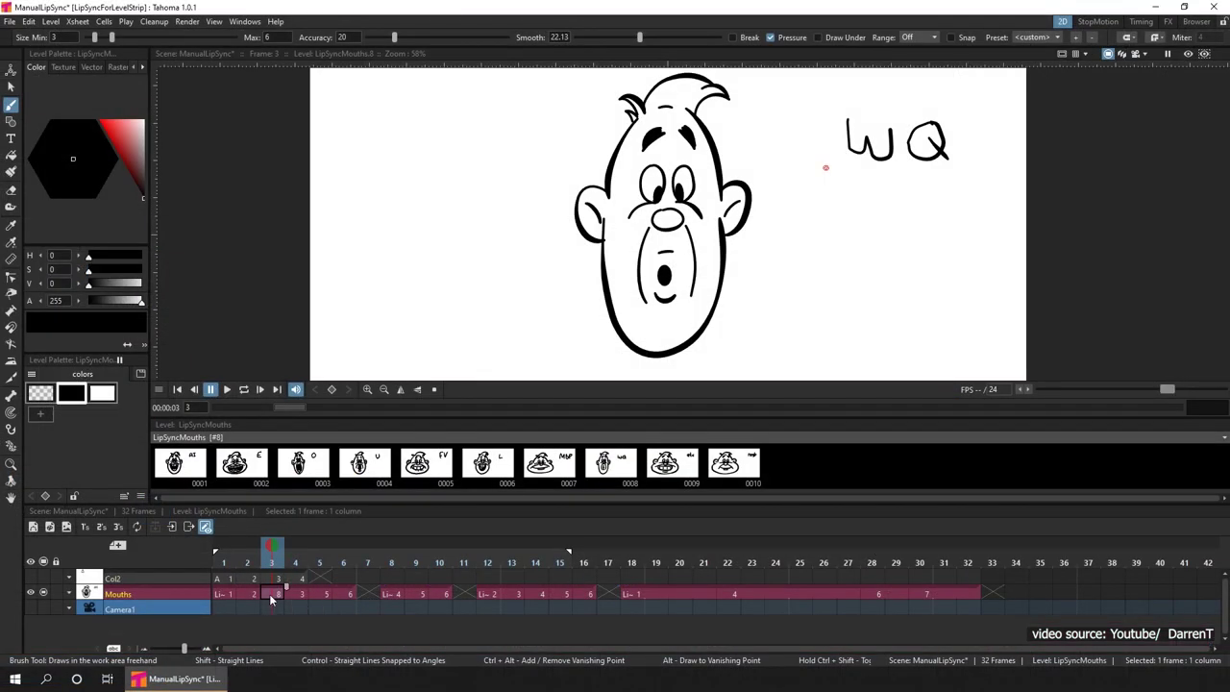
right_click(310, 468)
left_click(509, 469)
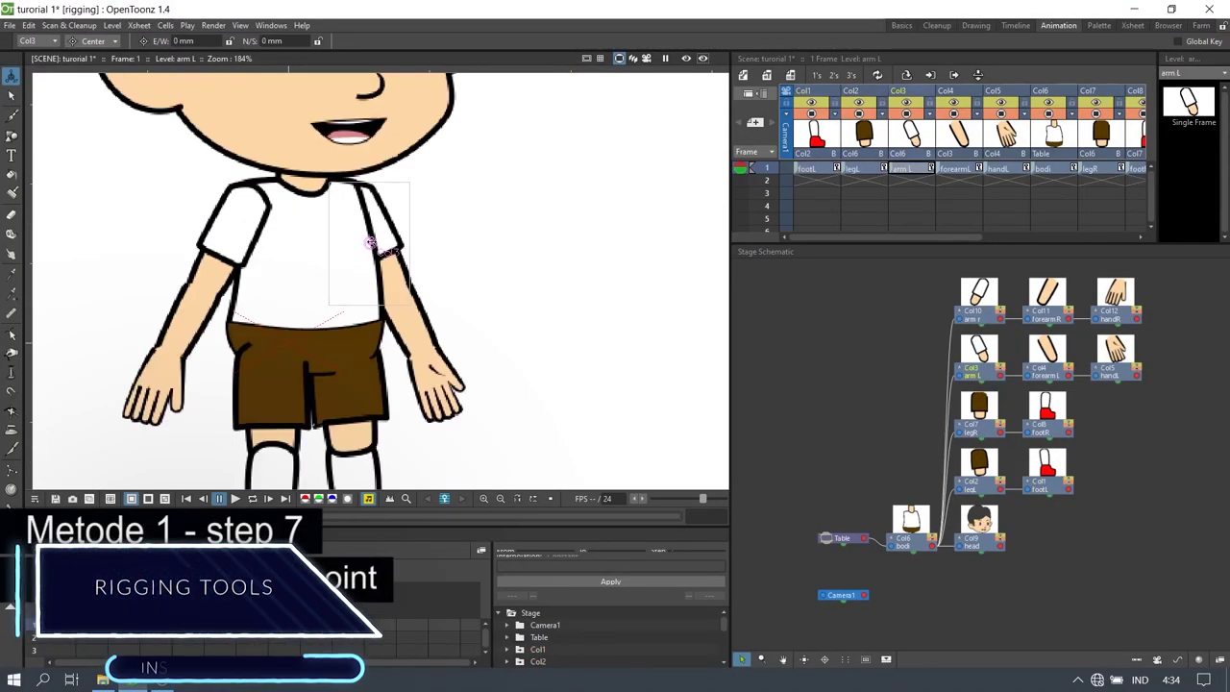
Step: Rotate the arm, forearm and leg columns into a wave and stride, then switch to Center mode
left_click(408, 325)
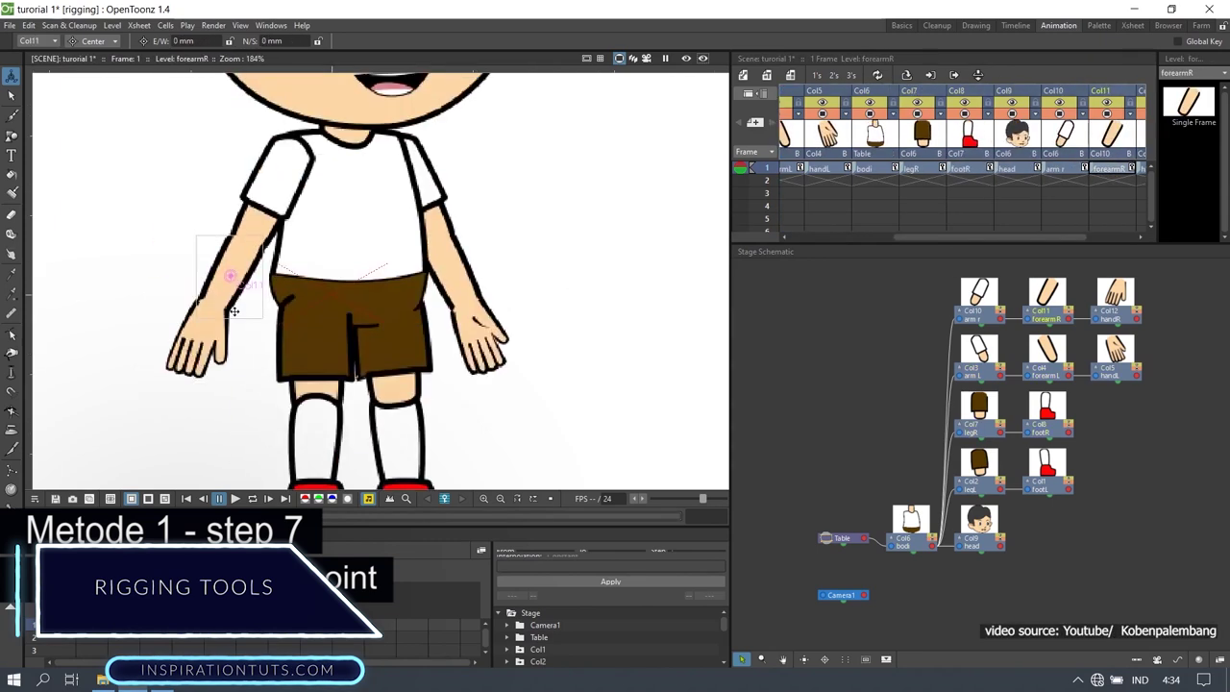
left_click(274, 192)
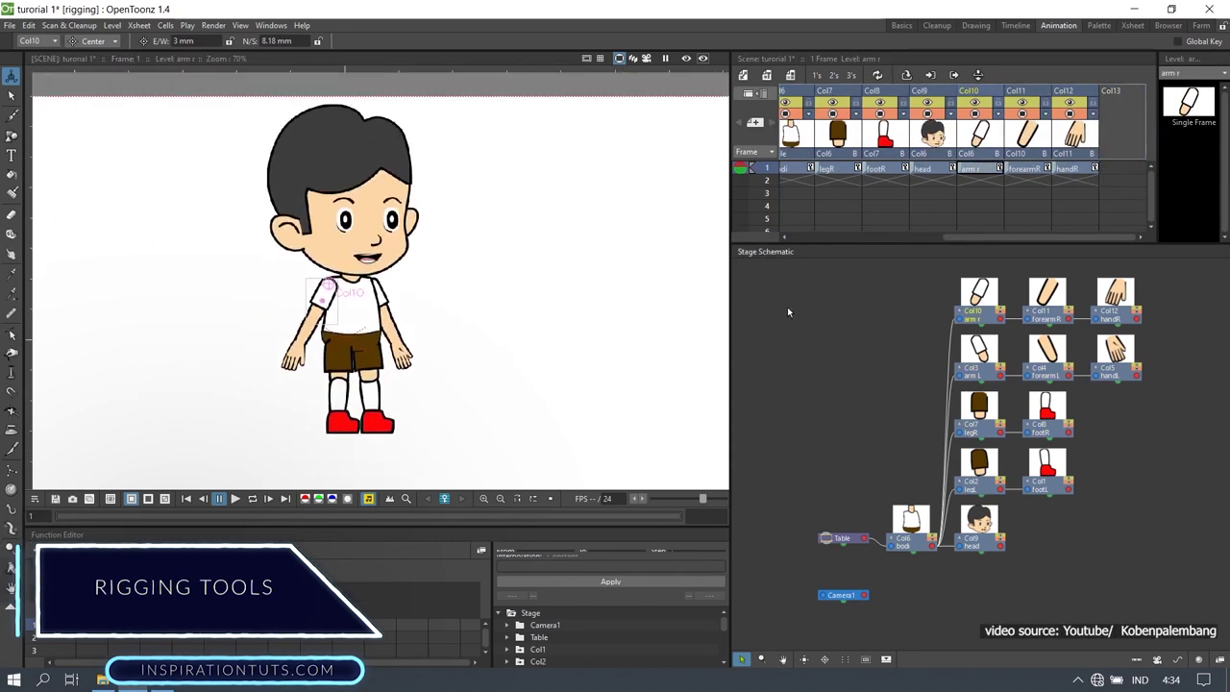
left_click_drag(438, 298, 288, 365)
left_click_drag(403, 317, 442, 274)
left_click_drag(375, 404, 317, 413)
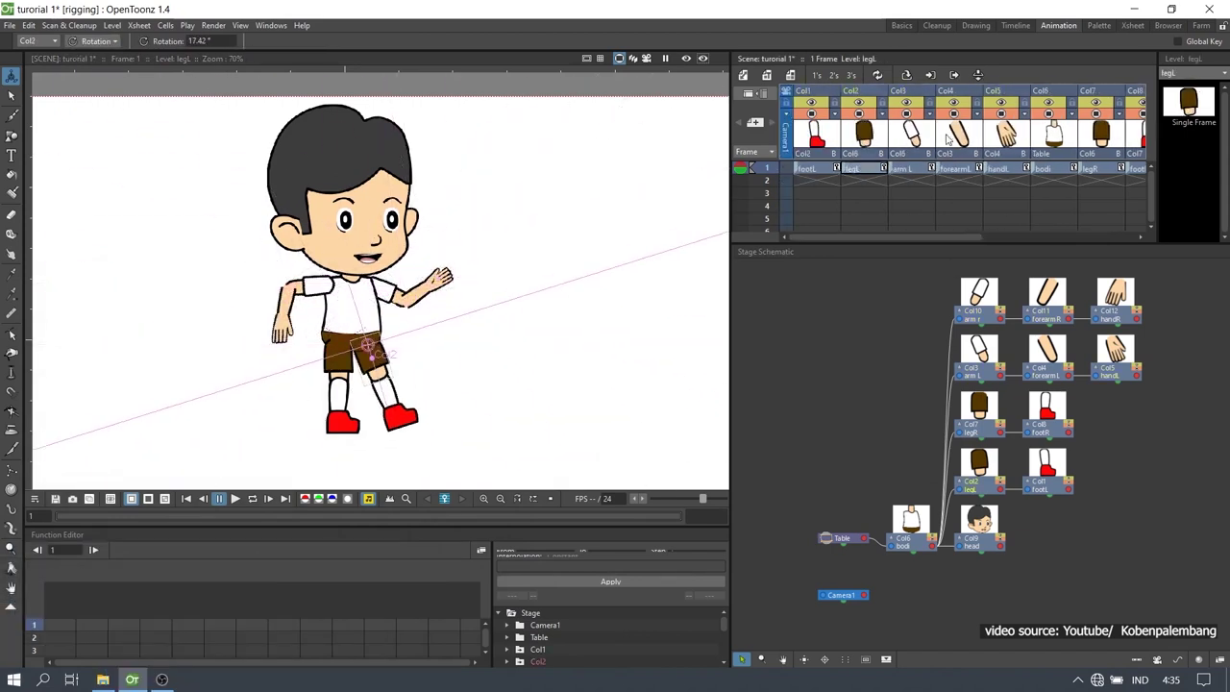
left_click_drag(423, 375, 288, 403)
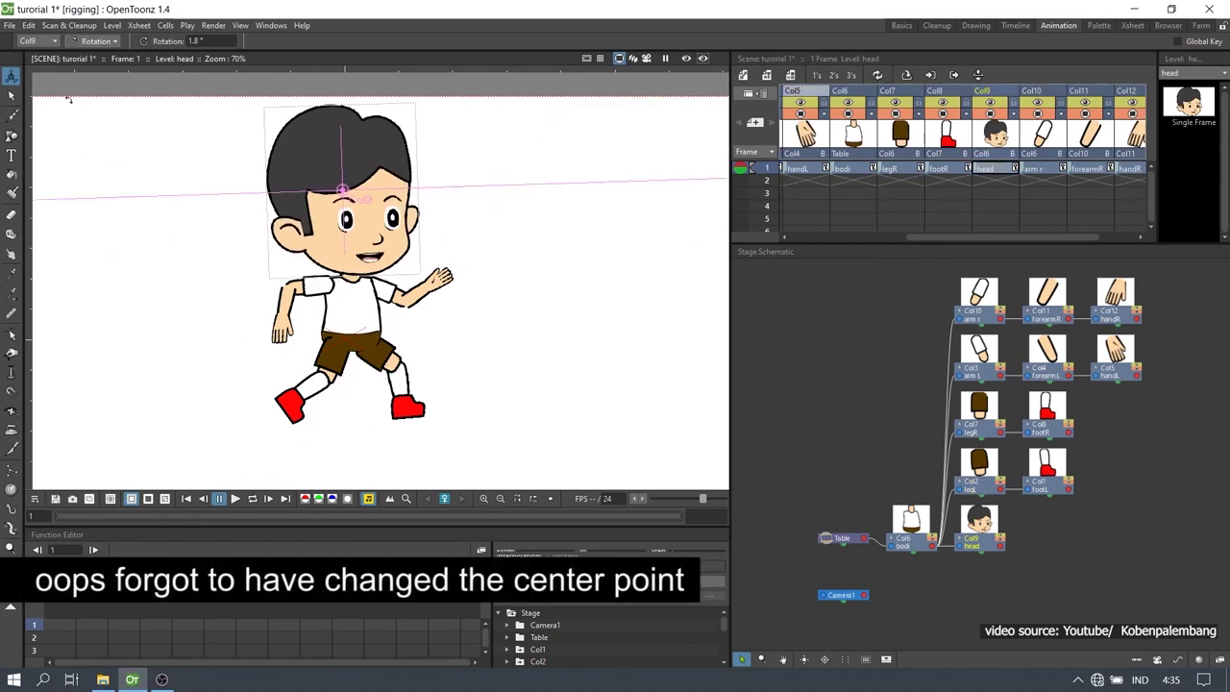
left_click(94, 40)
left_click(91, 120)
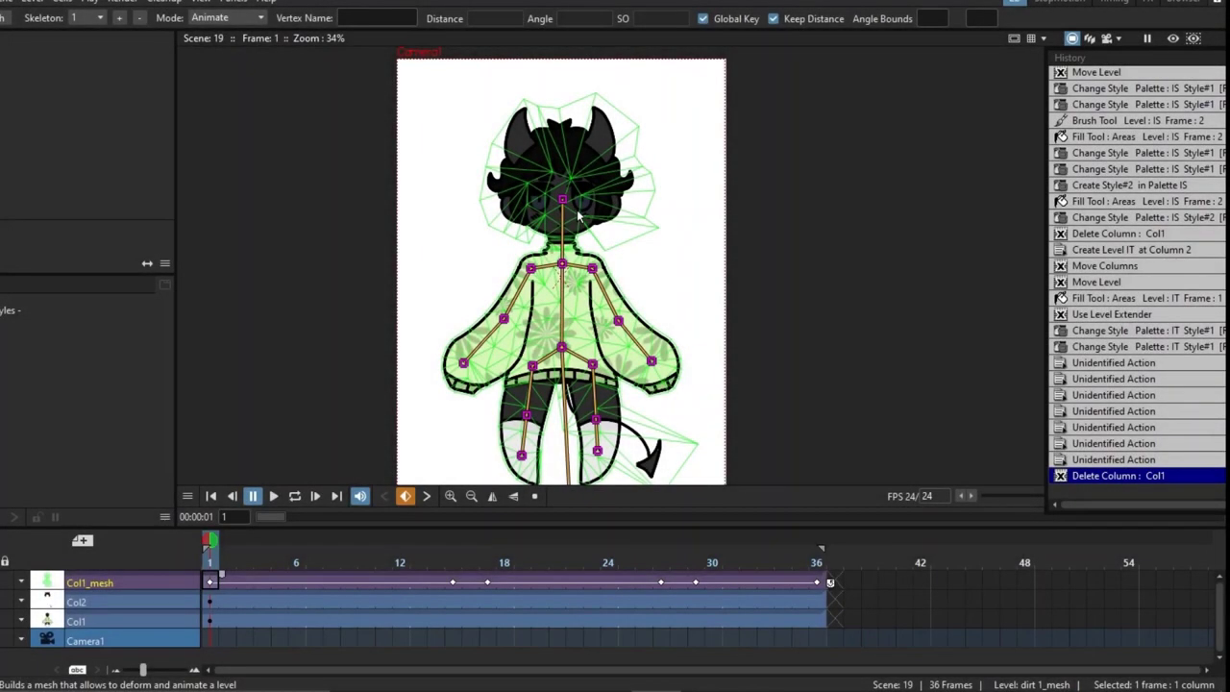
Step: Tilt the mesh character's head at frame 15 and check the poses at frames 17 and 27
scroll(589, 212, "up", 3)
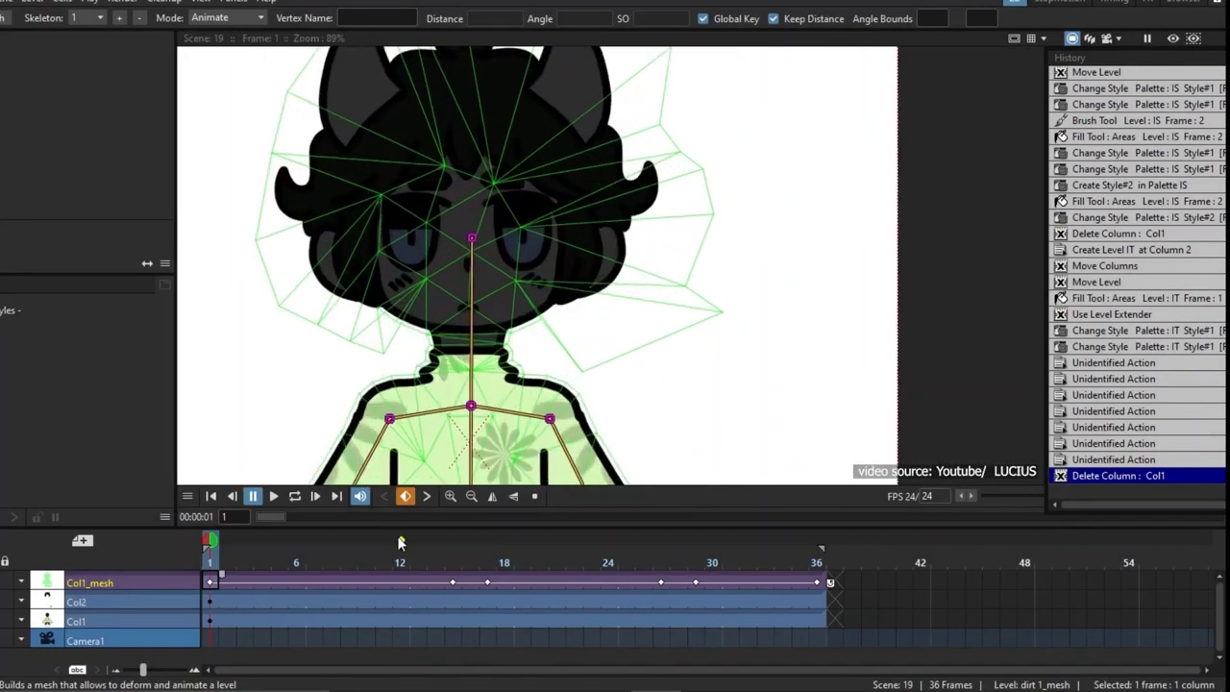
left_click(453, 582)
scroll(389, 271, "down", 3)
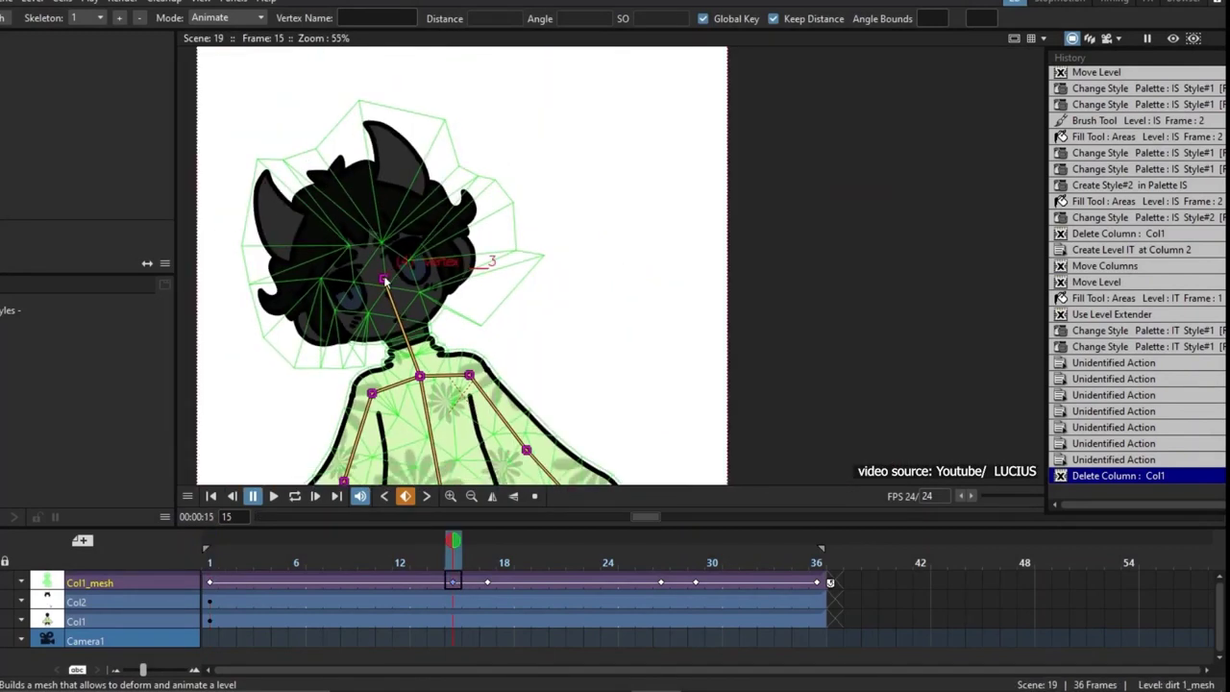
left_click_drag(383, 279, 390, 273)
scroll(427, 356, "down", 3)
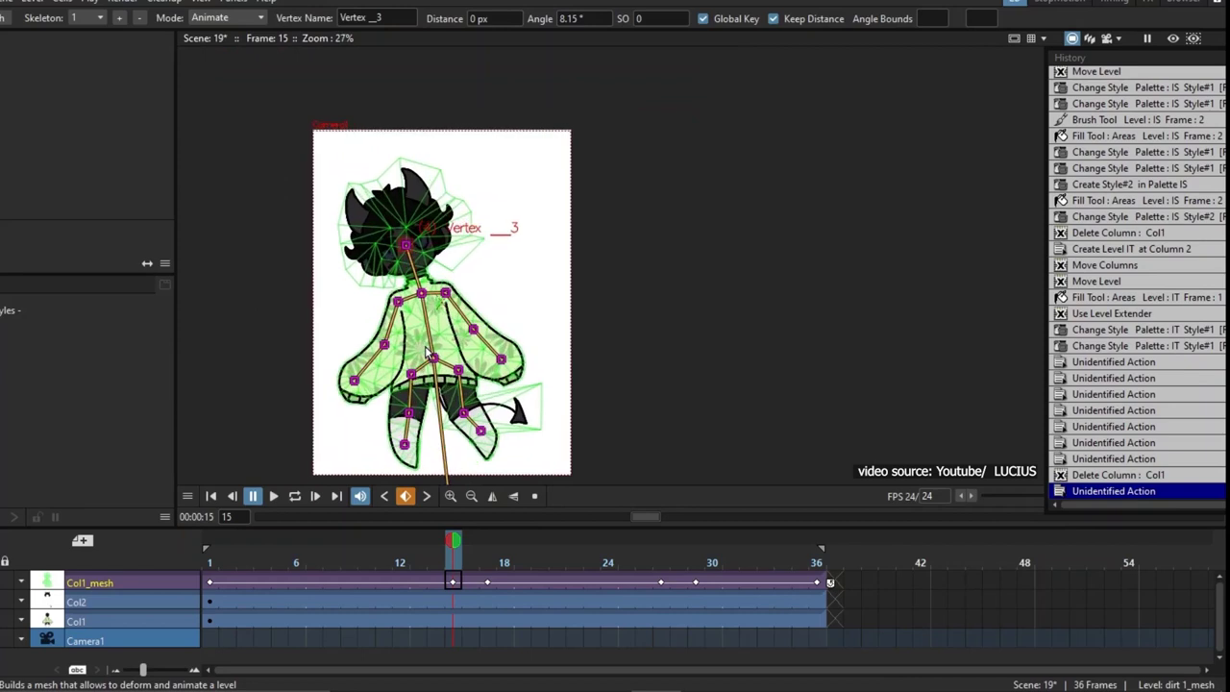
left_click(488, 581)
left_click(451, 582)
left_click(662, 582)
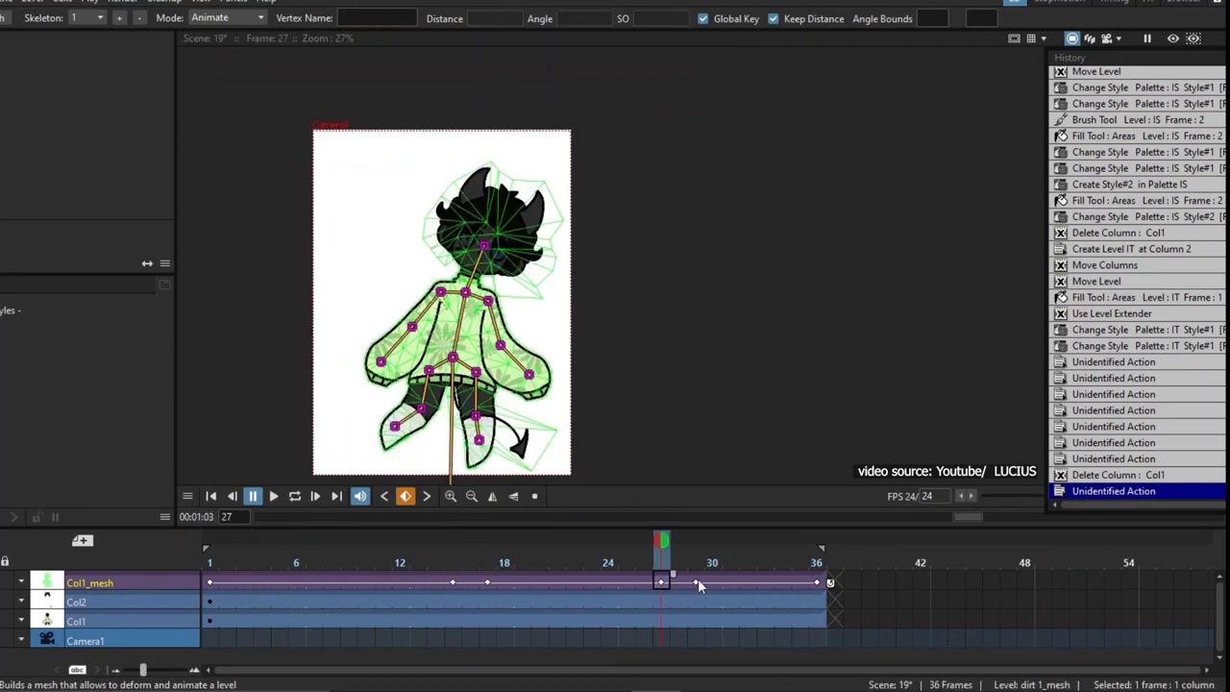
Step: Turn on the rendered preview, loop playback, fit the camera frame, and play it in a flipbook
left_click(697, 582)
key("ctrl+r")
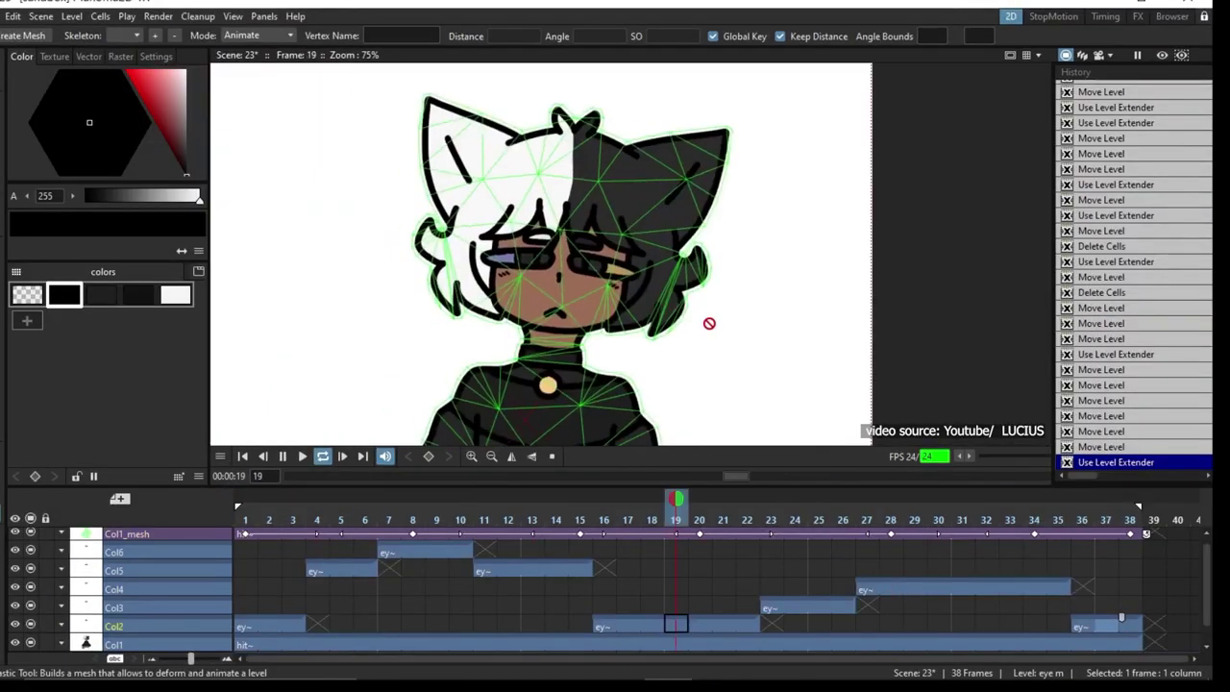
key("alt+9")
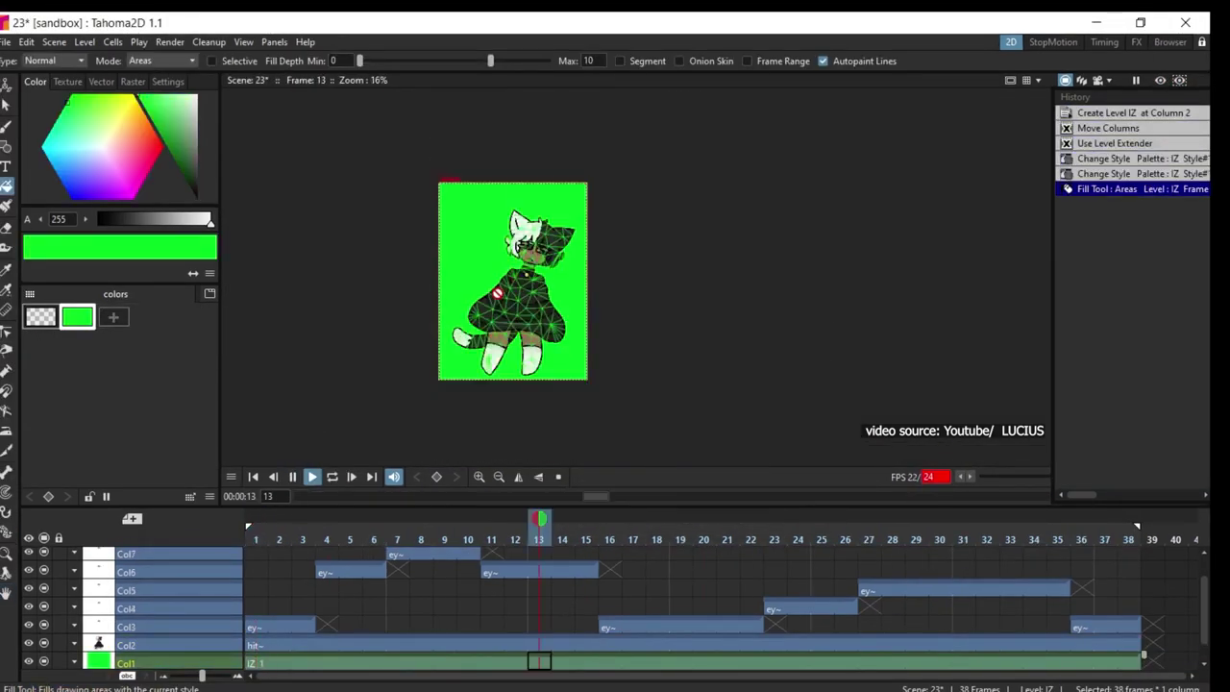
left_click(127, 18)
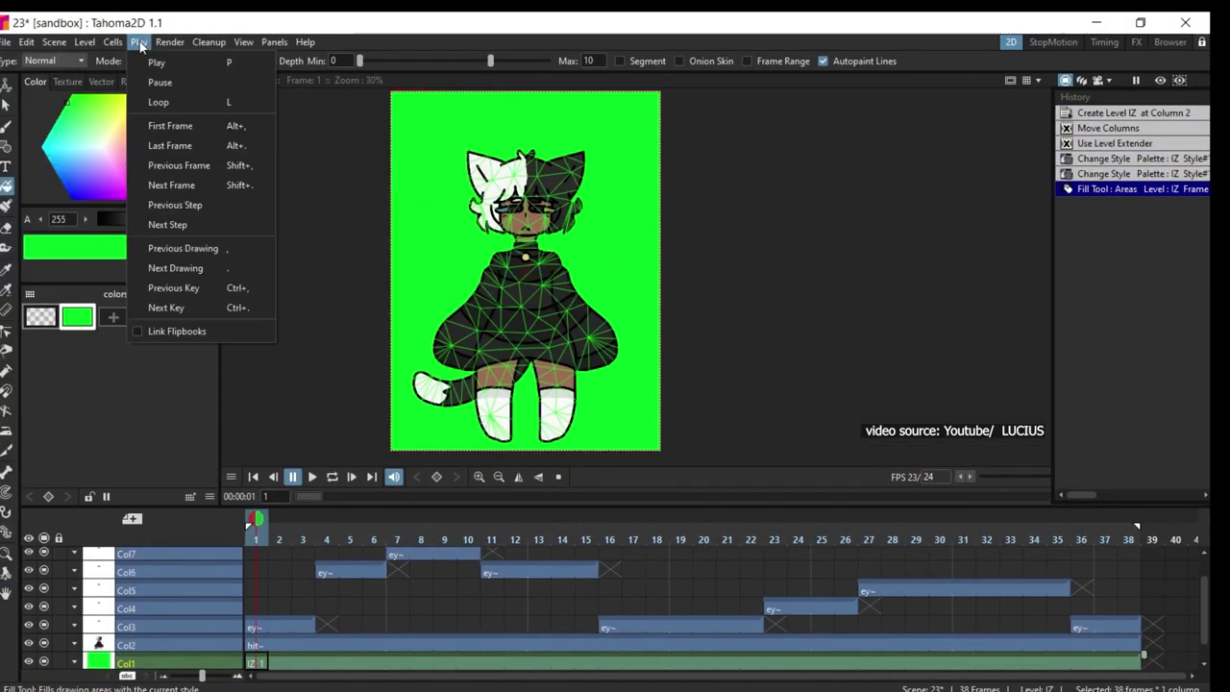
key("ctrl+r")
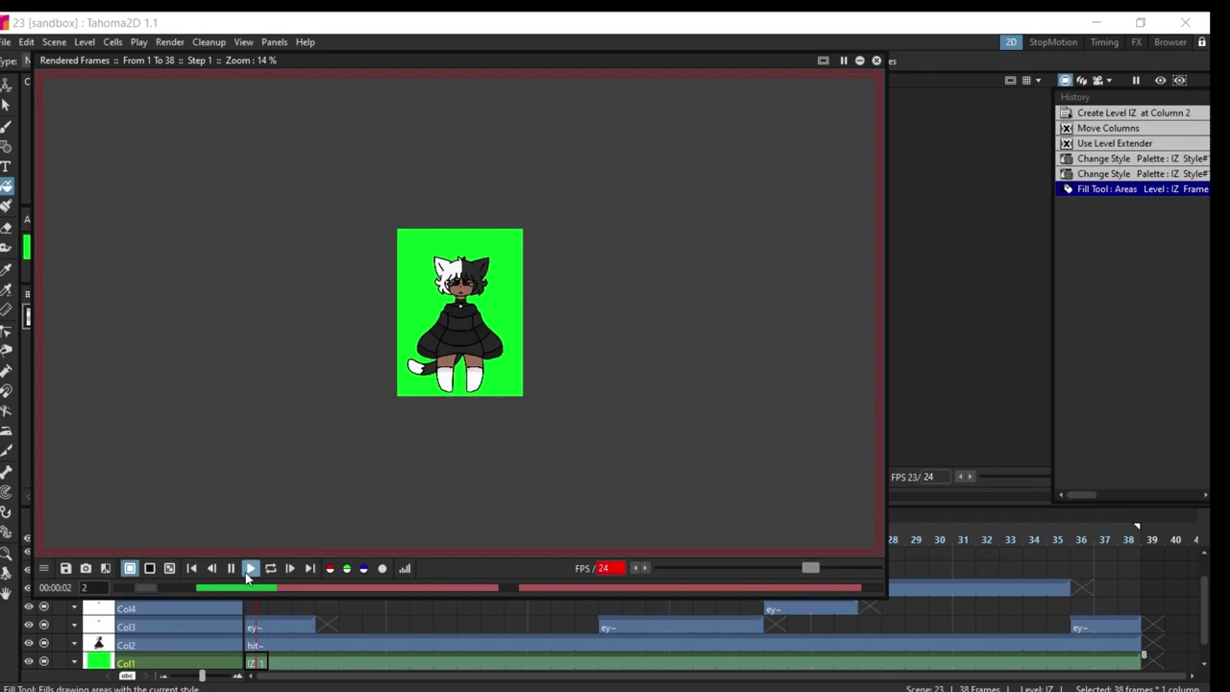
left_click(248, 568)
scroll(593, 495, "down", 2)
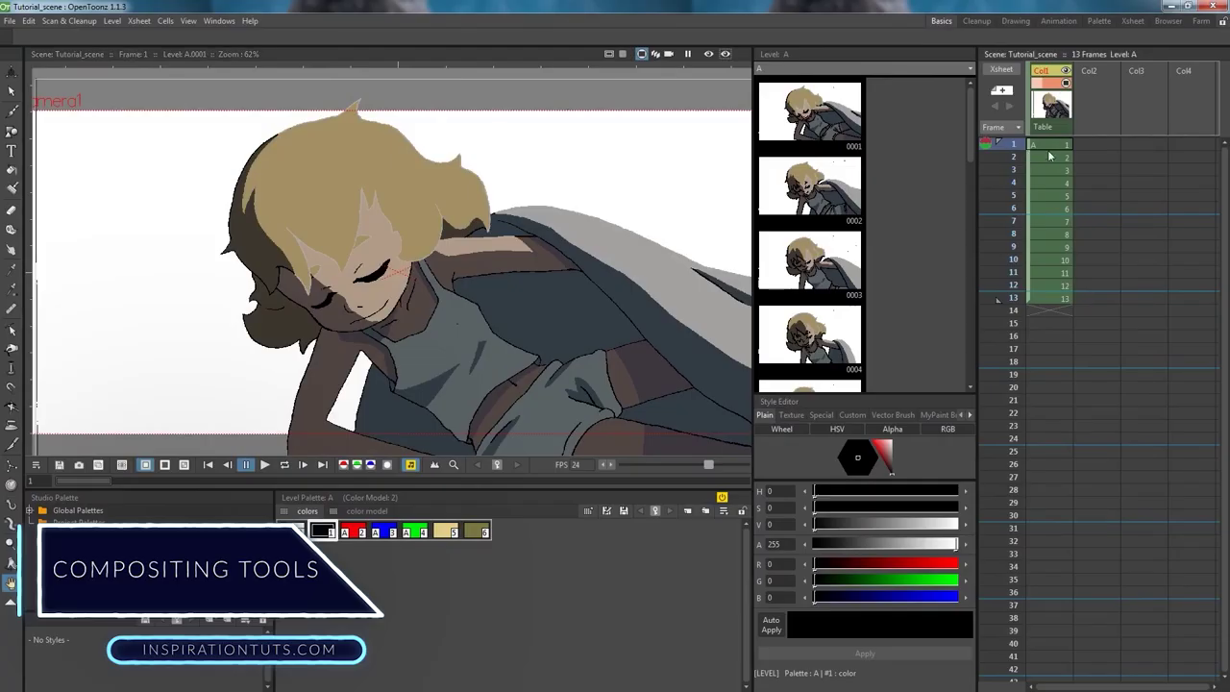
Step: Reframe the character drawings twice so the column spans 36 frames
right_click(1067, 145)
left_click(1052, 217)
right_click(1067, 329)
left_click(1056, 389)
Step: Drag the BG column from Col3 into the Col1 slot, then select the whole Col1 column
scroll(1126, 465, "down", 3)
left_click(1068, 294)
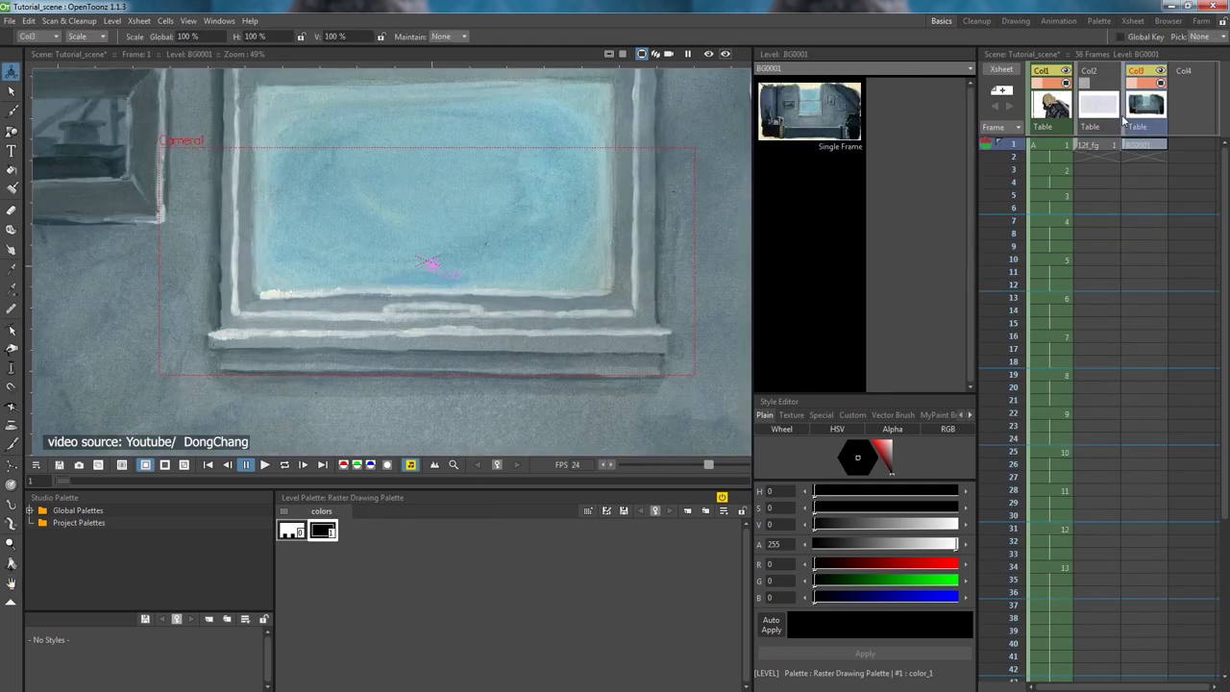
left_click_drag(1122, 115, 1067, 548)
left_click(1042, 74)
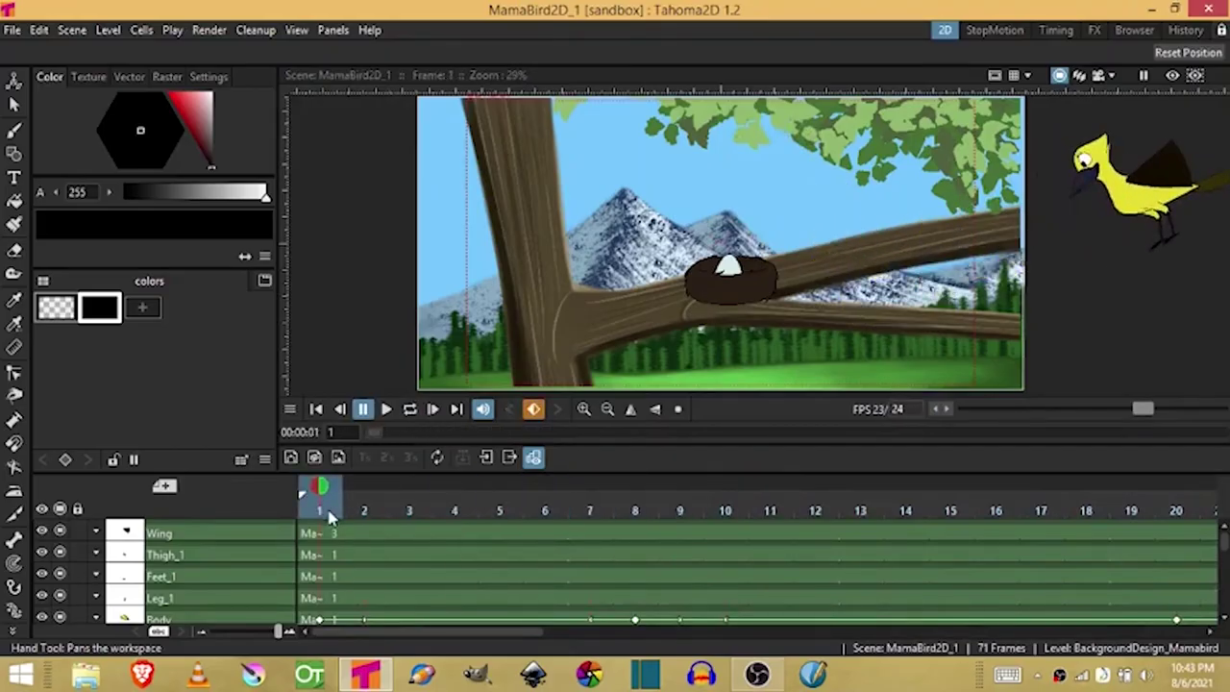
scroll(306, 572, "down", 1)
Step: Enlarge the timeline, centre the bird, and select Leg_1 at frame 1 with the Animate tool
left_click_drag(512, 471, 508, 417)
scroll(813, 172, "up", 3)
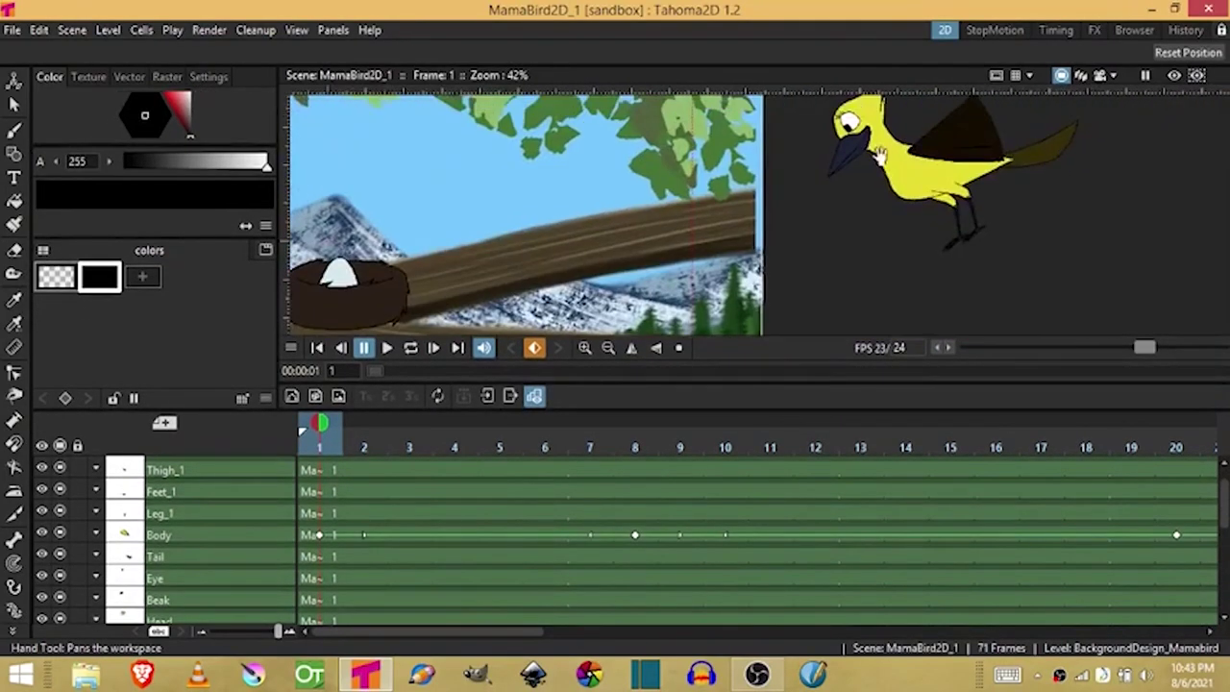
left_click_drag(922, 245, 745, 248)
scroll(746, 247, "up", 3)
key("a")
left_click(317, 513)
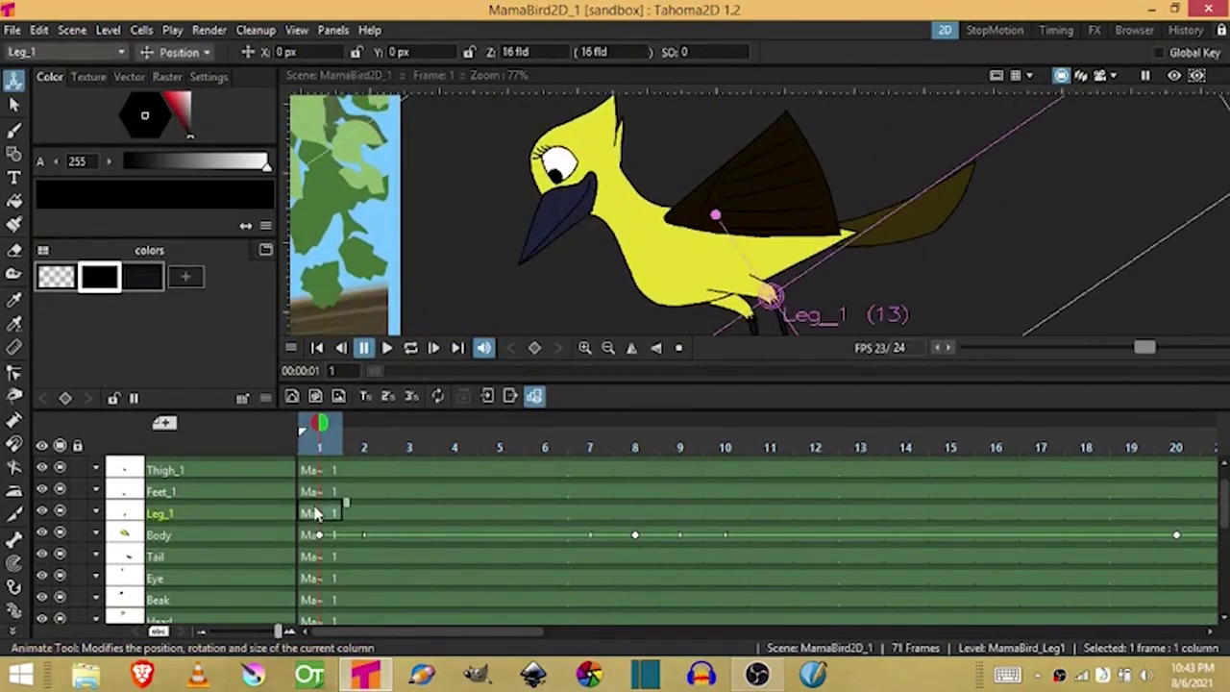
scroll(319, 538, "down", 2)
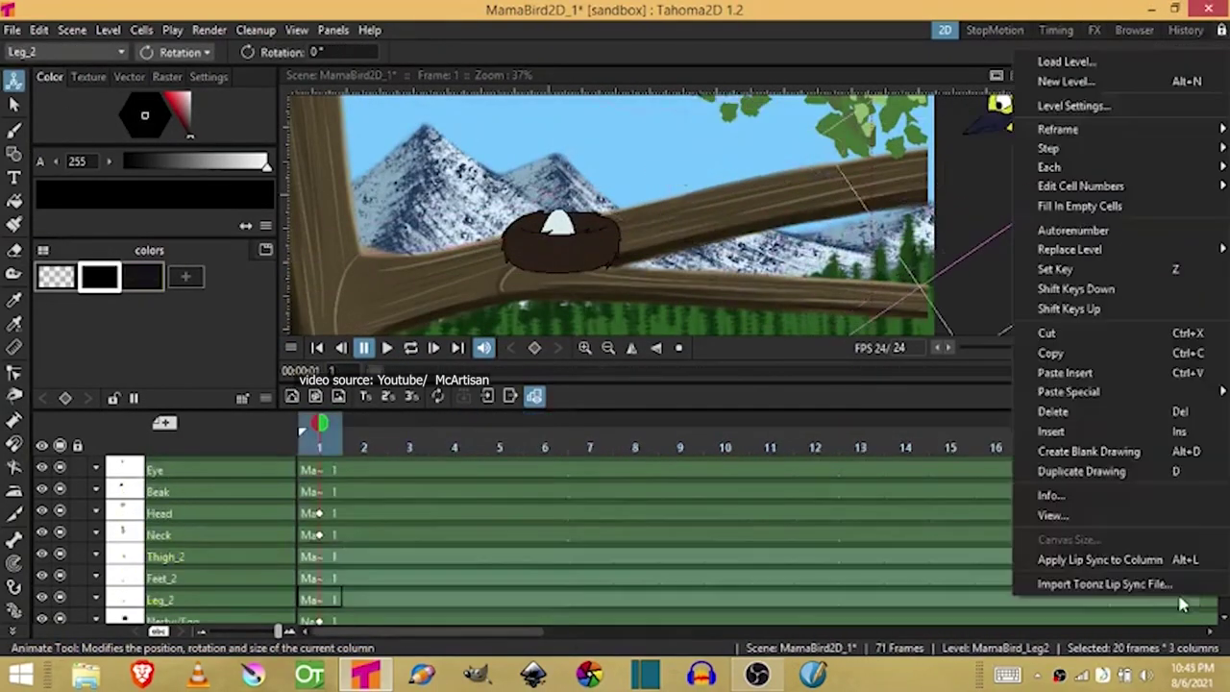